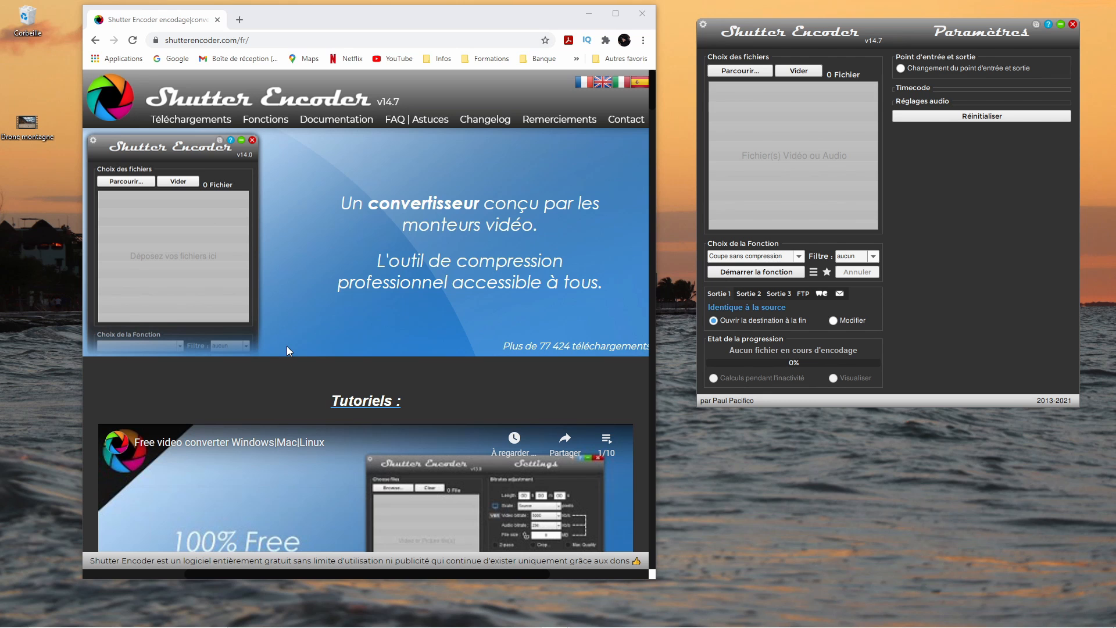
Step: View the downloads section and the list of functions on the Shutter Encoder website
click(213, 123)
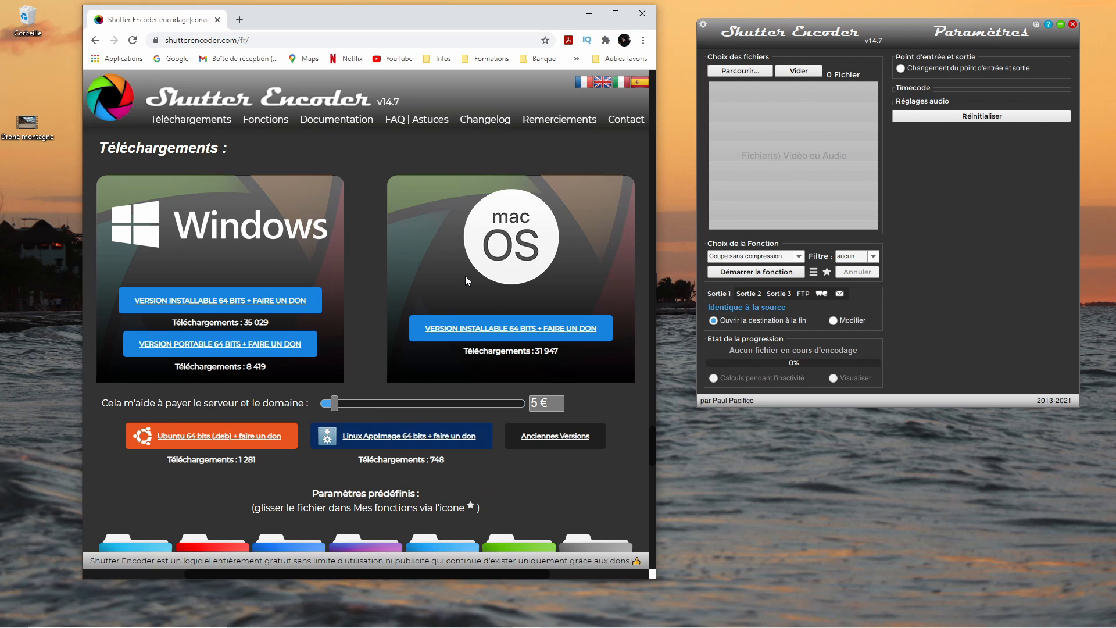
click(261, 121)
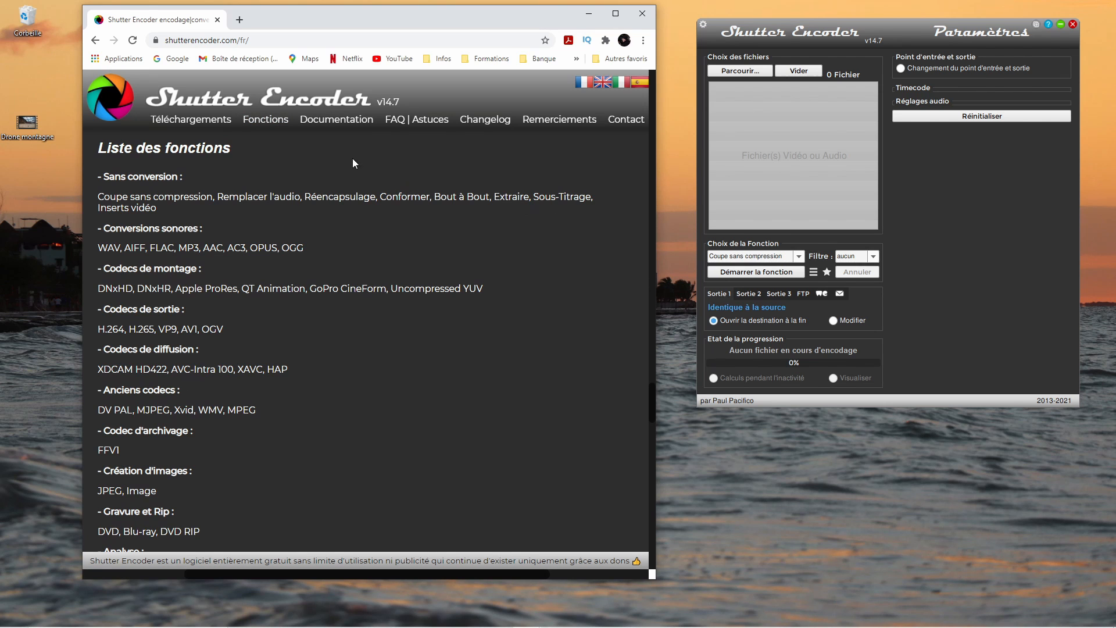
Step: Examine the table of contents of the Shutter Encoder documentation, and return to the website's home page
click(339, 120)
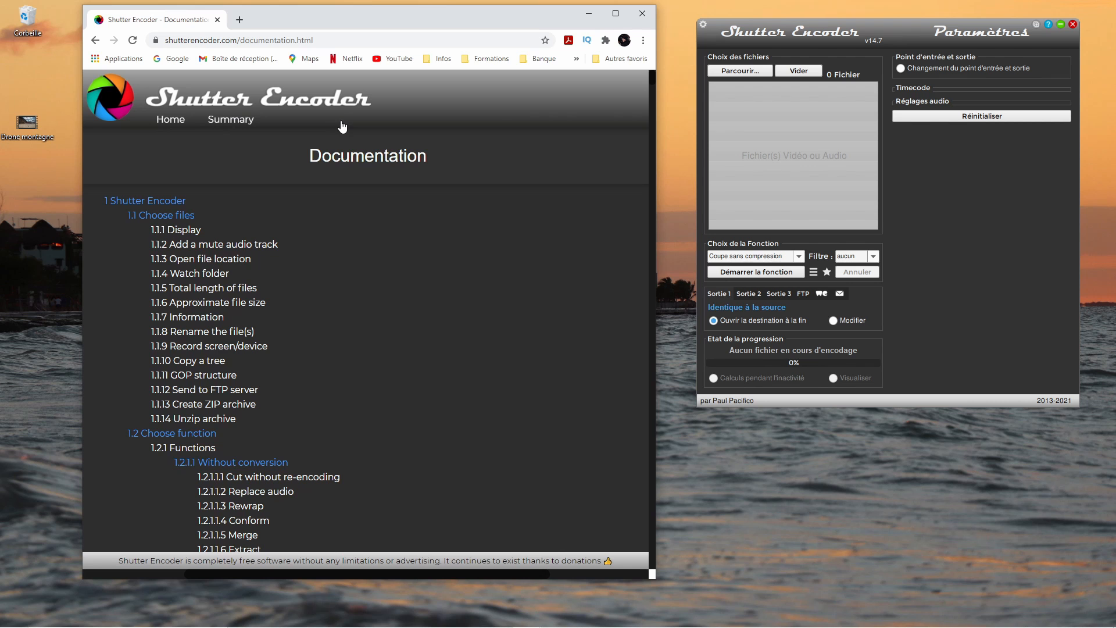
scroll(357, 259, down, 7)
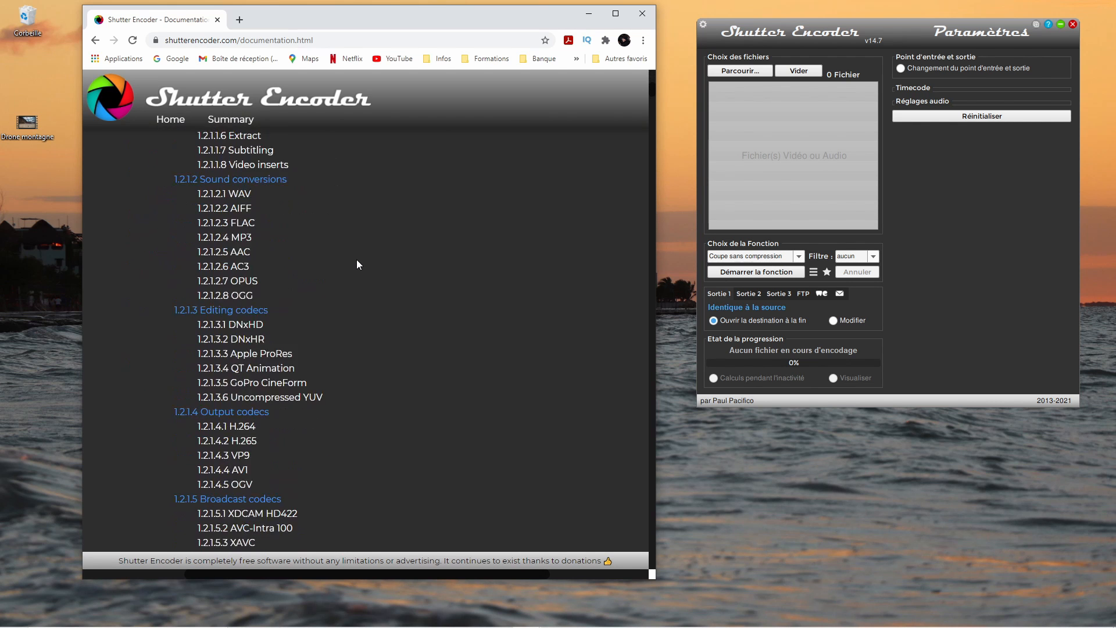
scroll(357, 260, down, 20)
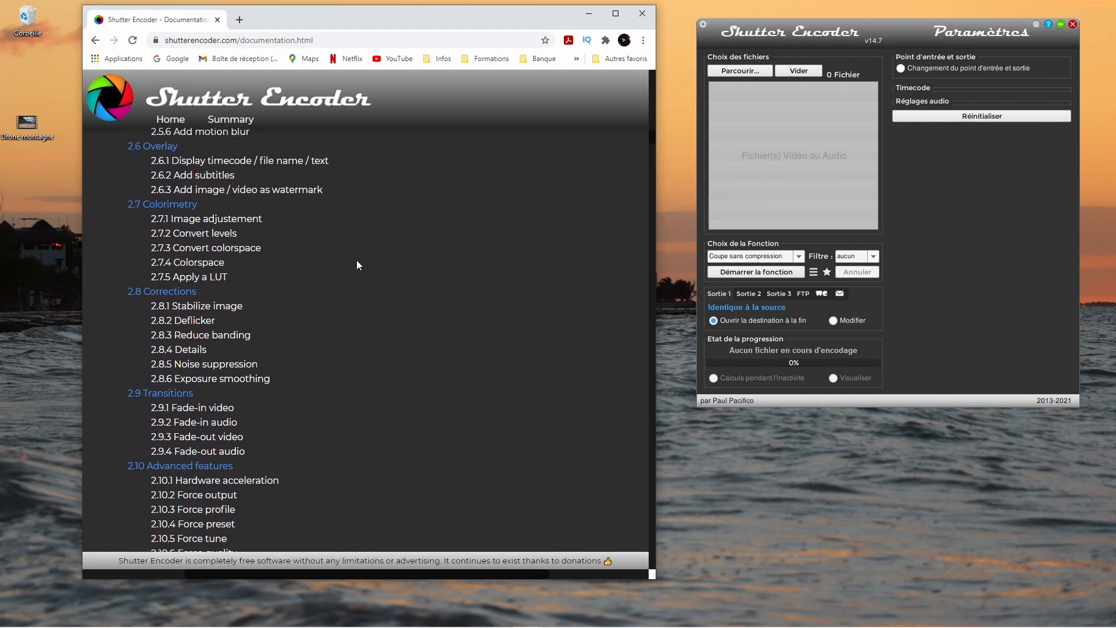
scroll(356, 260, down, 2)
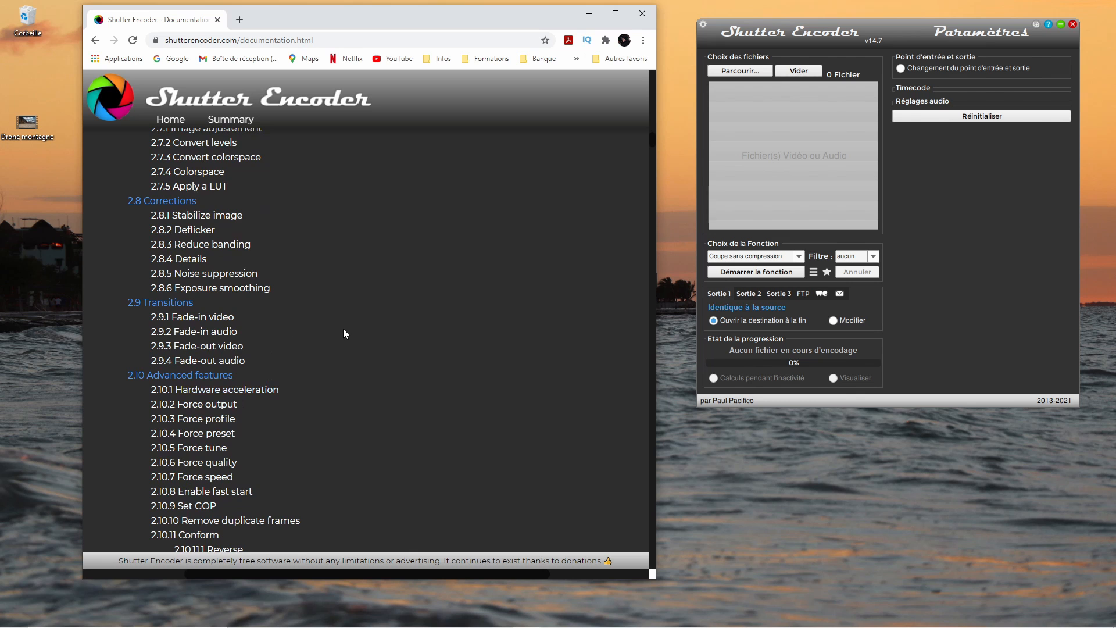
scroll(343, 329, up, 20)
scroll(342, 333, up, 10)
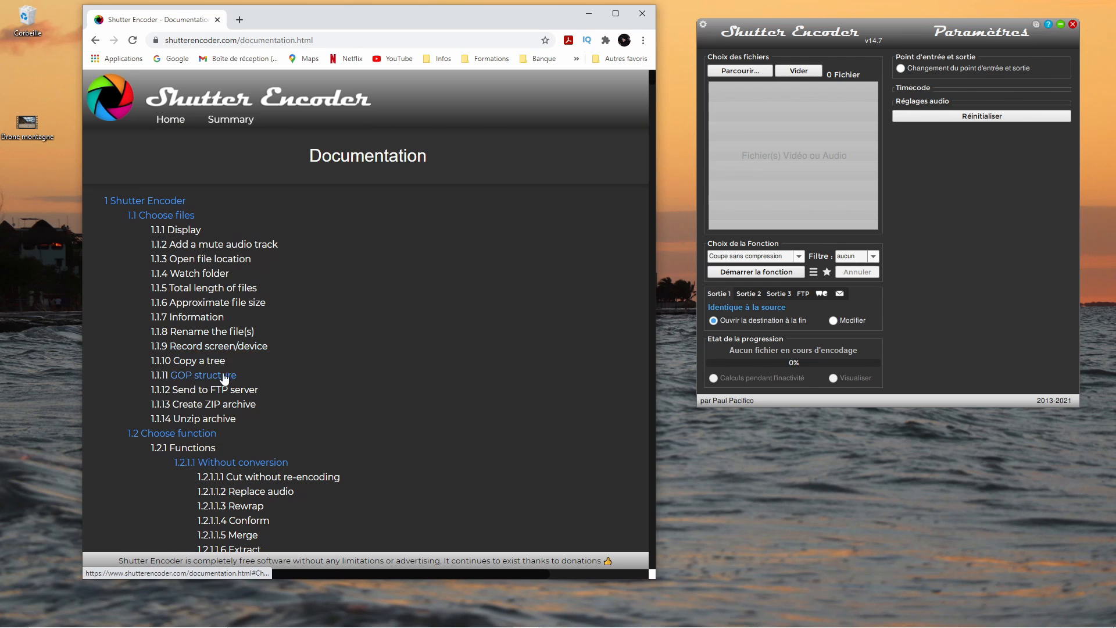
scroll(312, 386, down, 3)
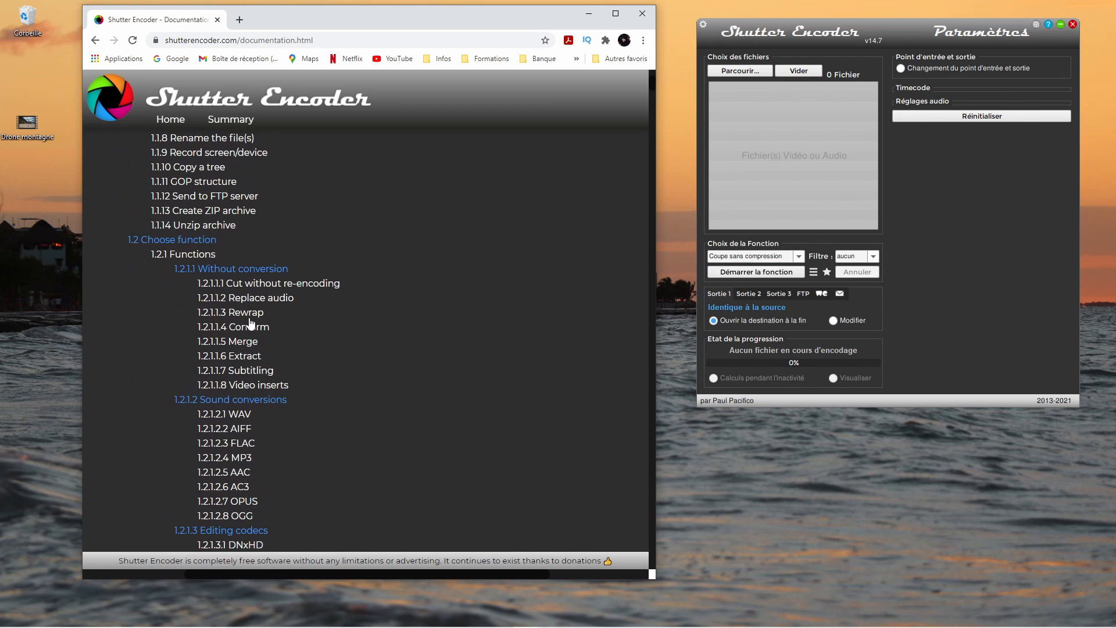
scroll(343, 311, up, 3)
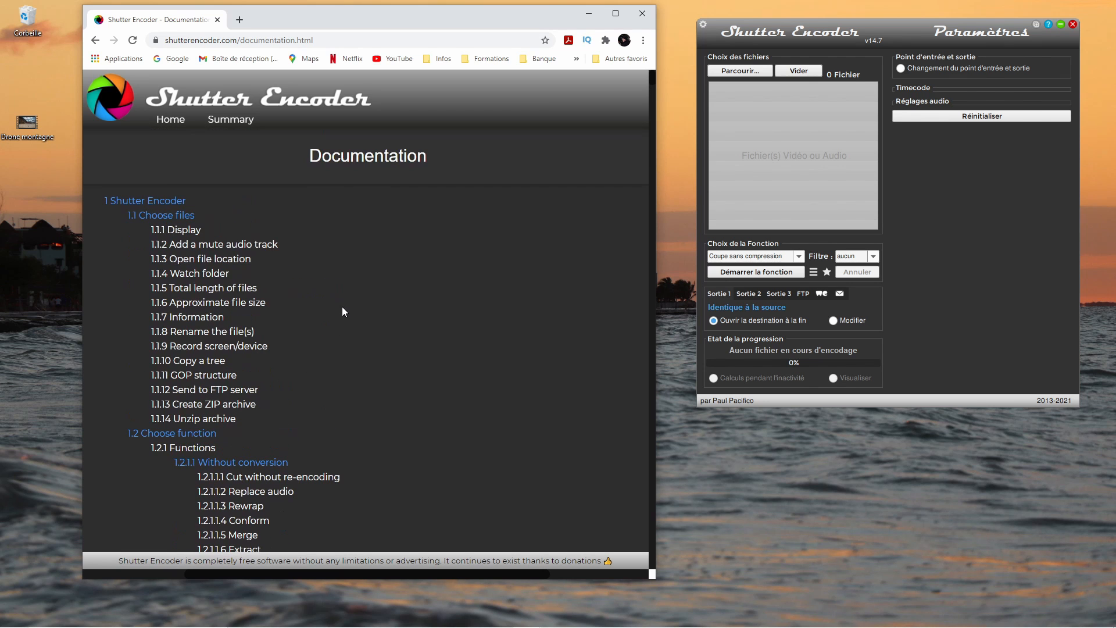
click(170, 119)
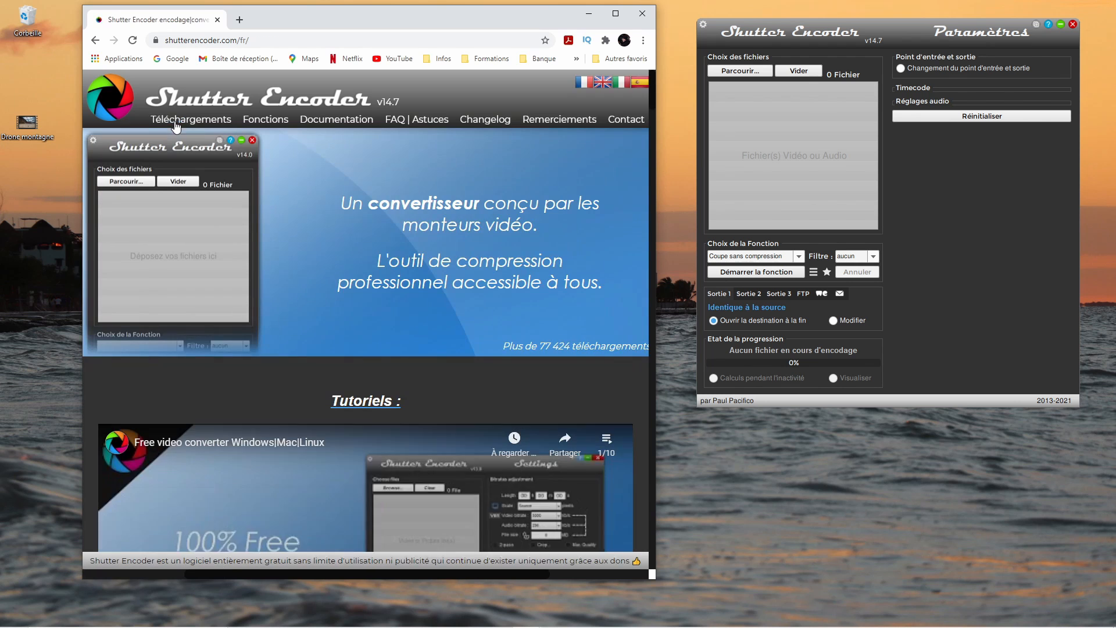
Step: Look through the questions on the FAQ and tips page, and return to the home page
click(412, 123)
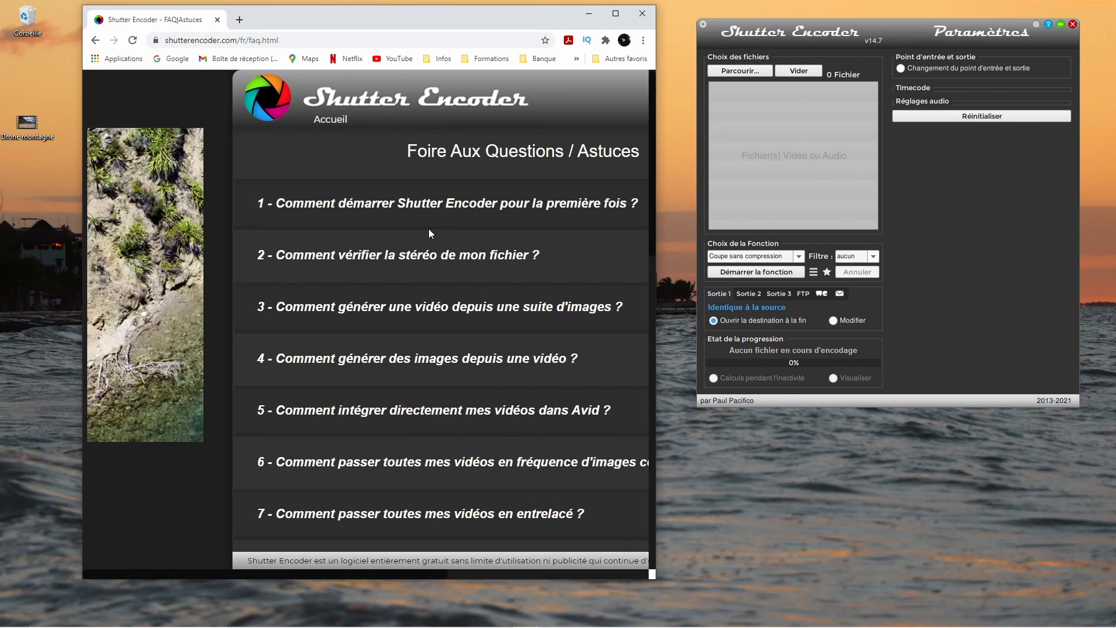
scroll(429, 232, down, 12)
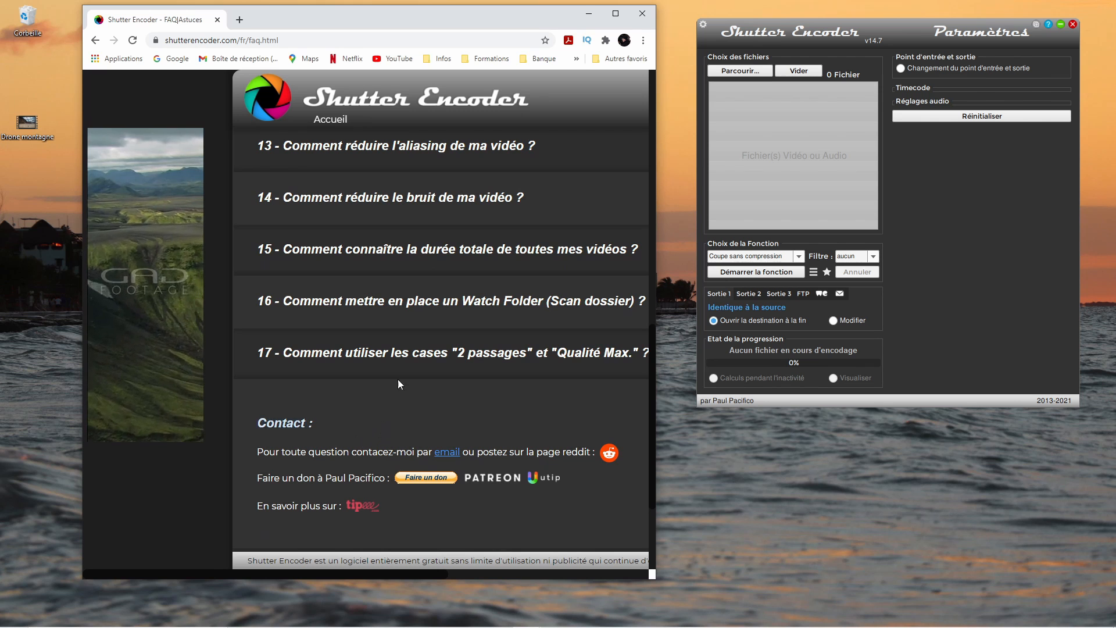
scroll(432, 265, up, 1)
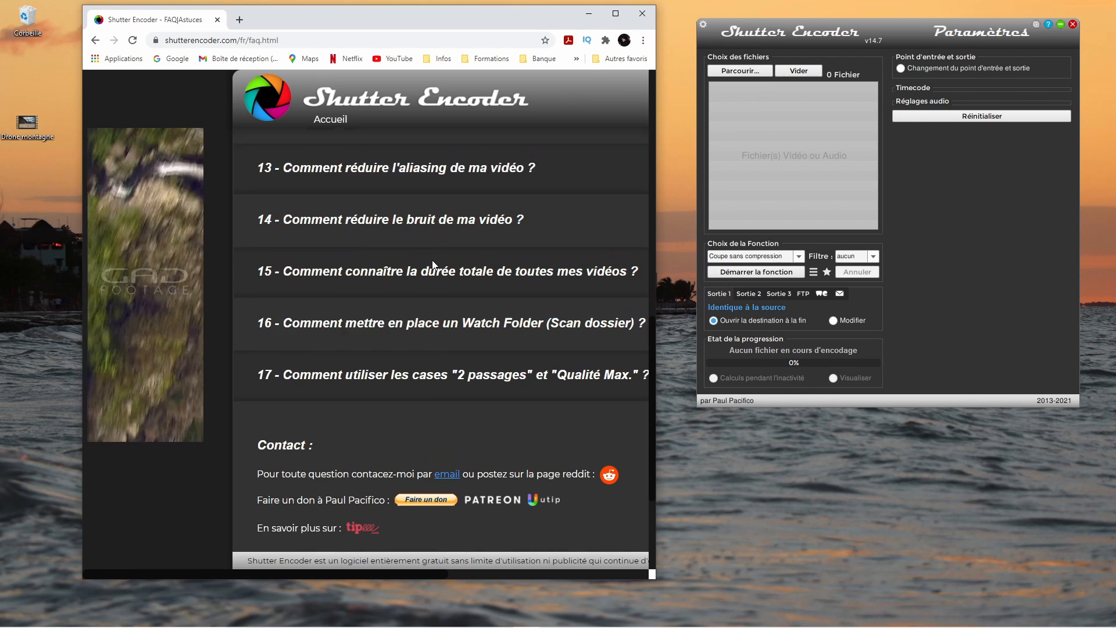
scroll(431, 260, up, 10)
click(341, 123)
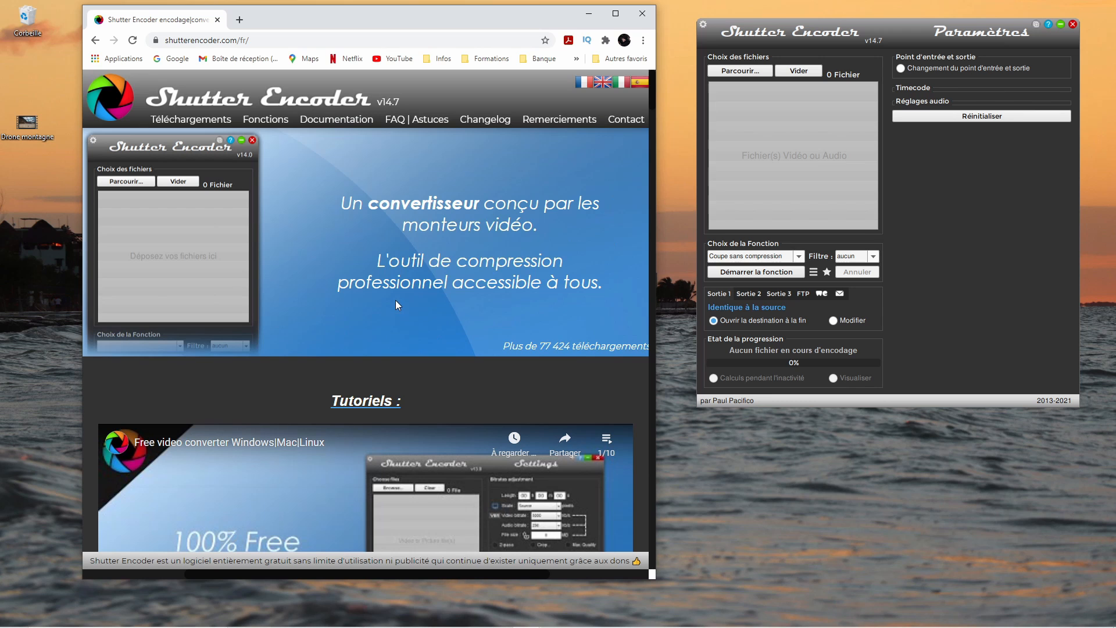
Step: Look over the tutorial video and the interface presentation on the home page
scroll(394, 298, down, 3)
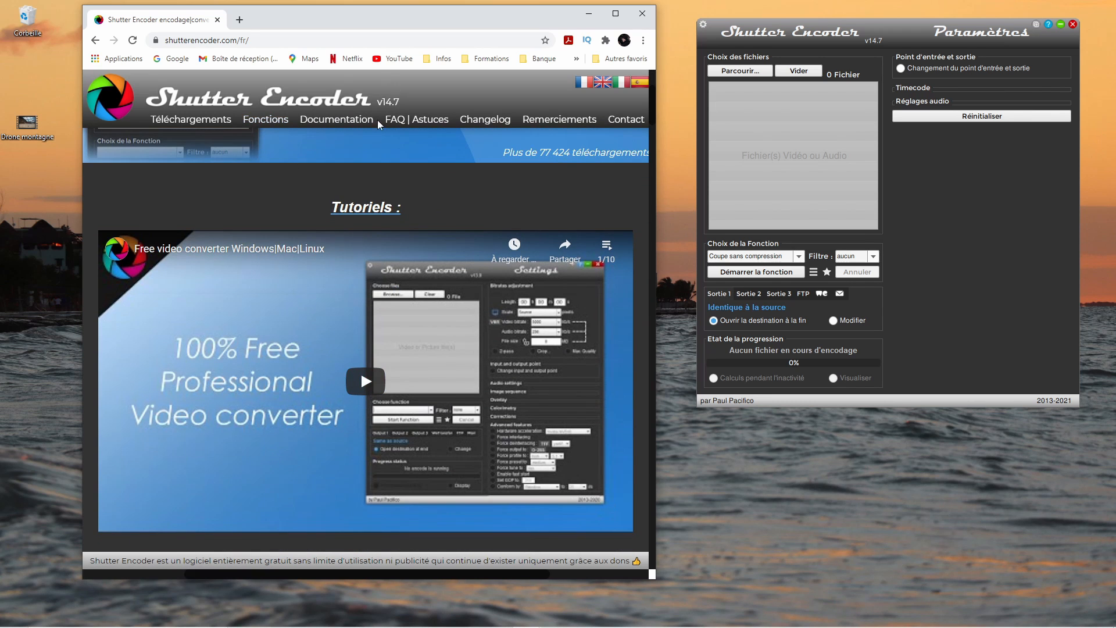
scroll(375, 236, down, 5)
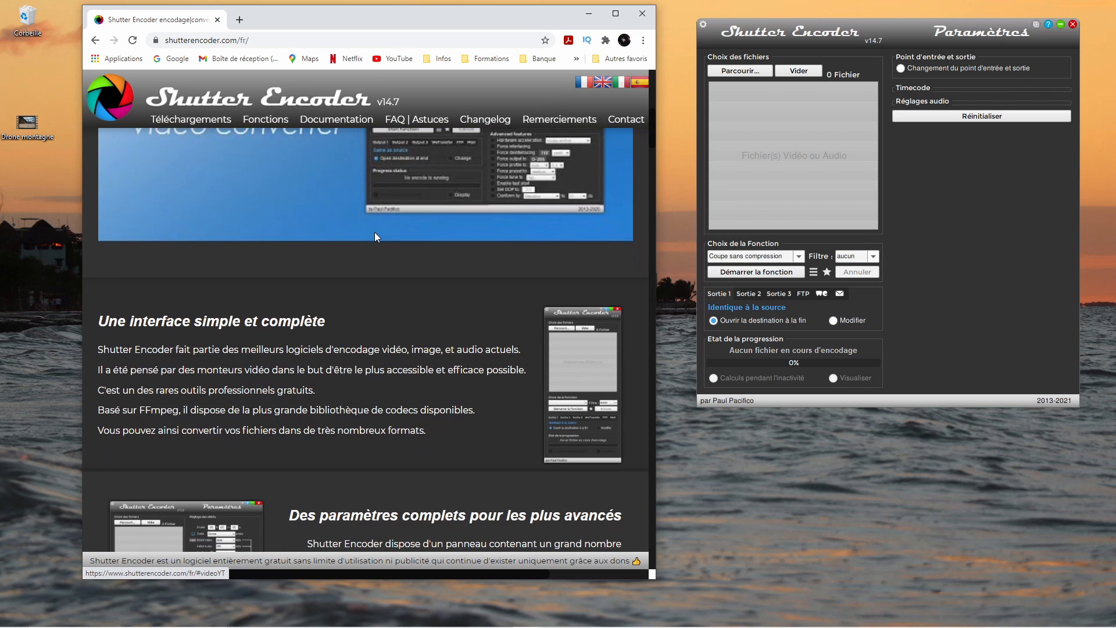
scroll(375, 232, up, 8)
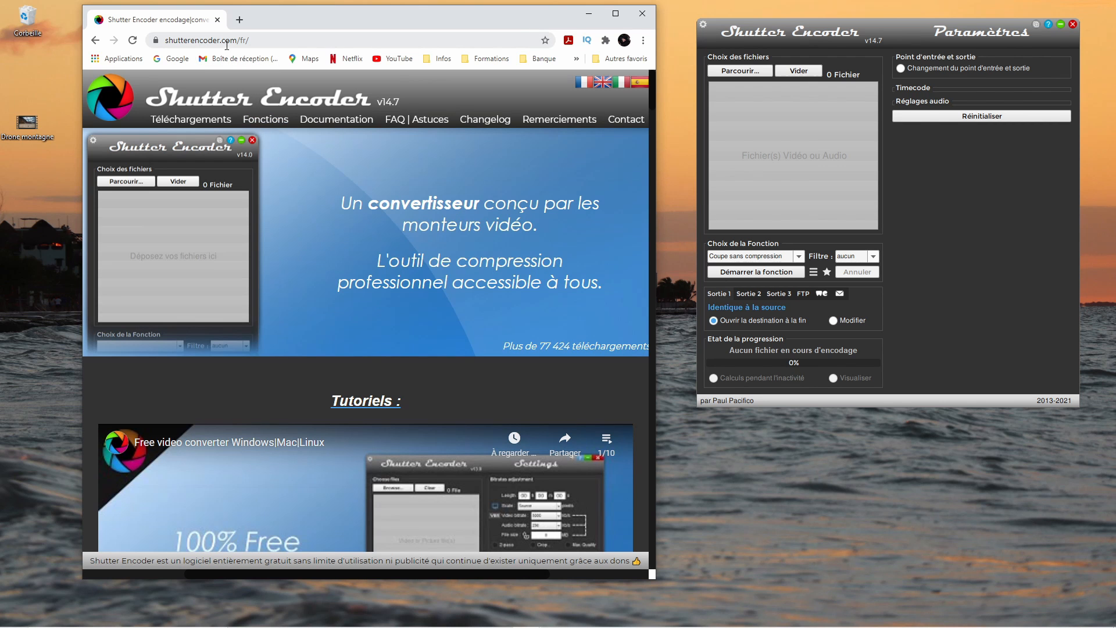
Step: Close the website and bring the Shutter Encoder window and the Drone montagne video closer together on the desktop
click(219, 20)
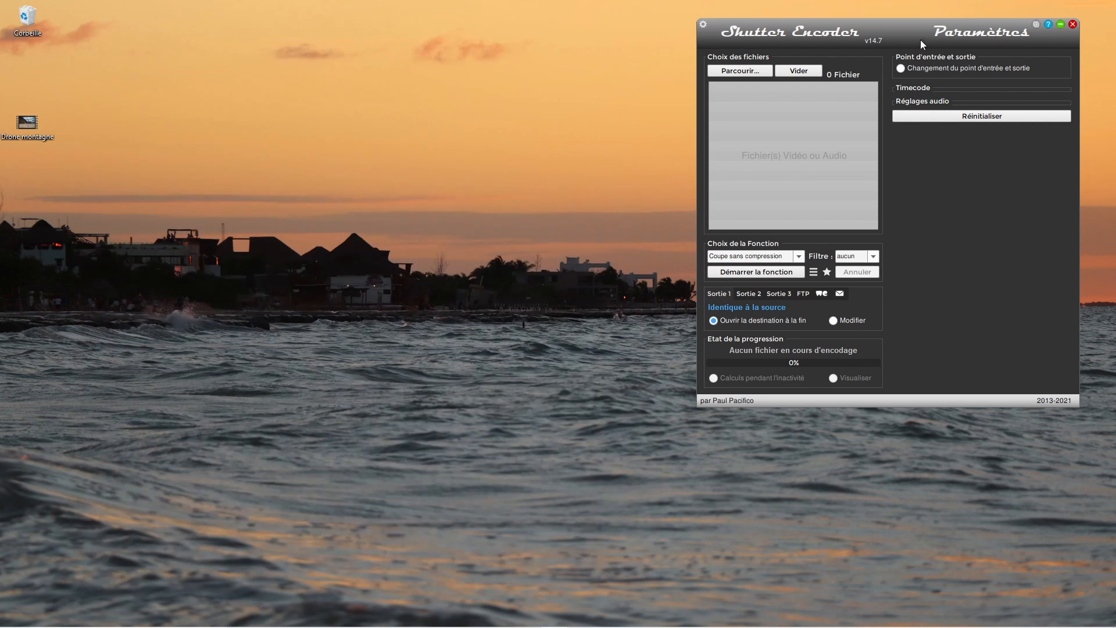
drag(909, 31, 762, 48)
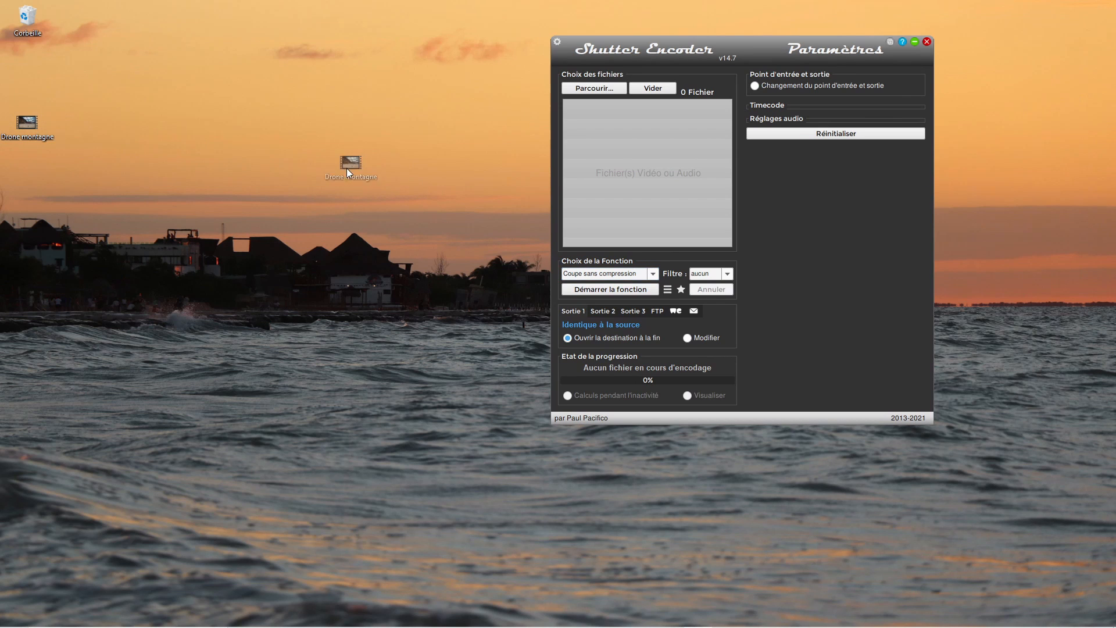
drag(346, 169, 343, 166)
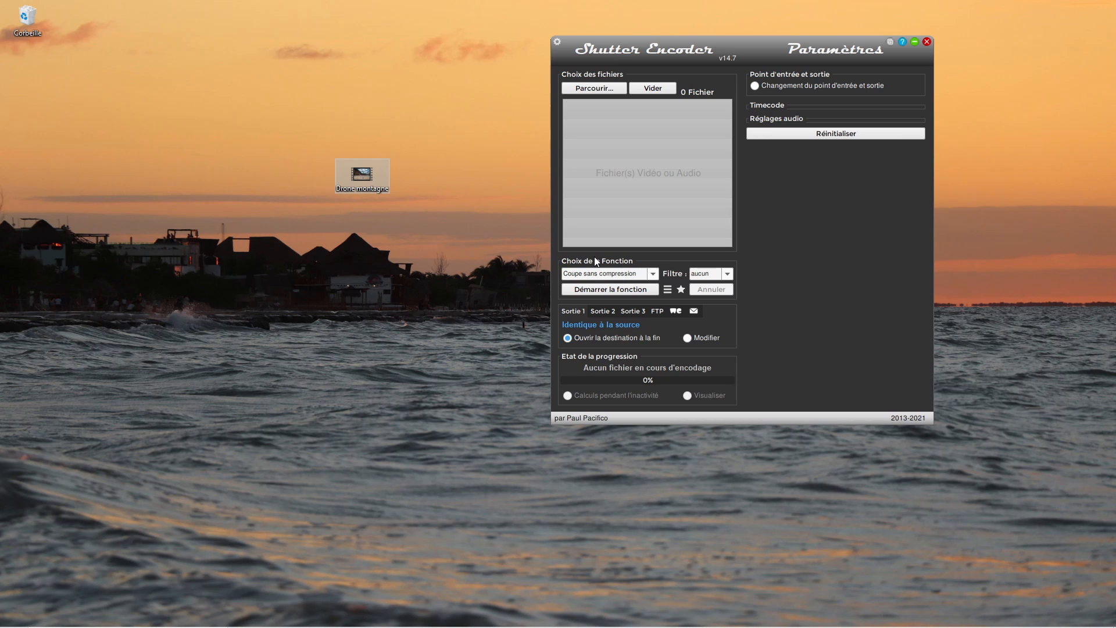
click(490, 136)
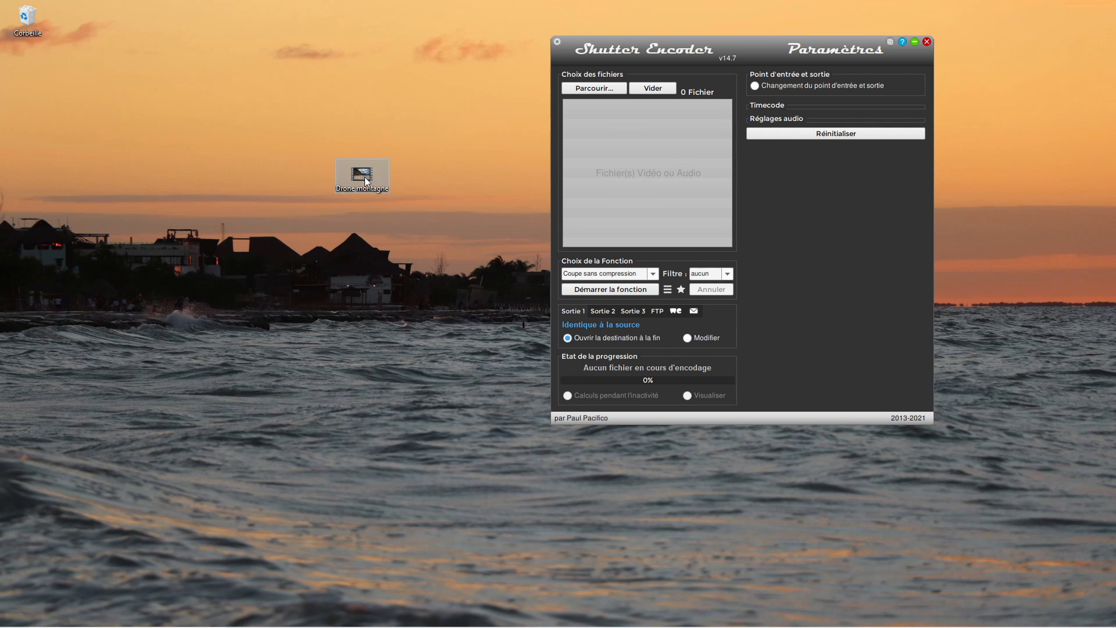
Step: Try adding the Drone montagne video to the file list, view the file import dialog, and empty the list
drag(365, 176, 634, 168)
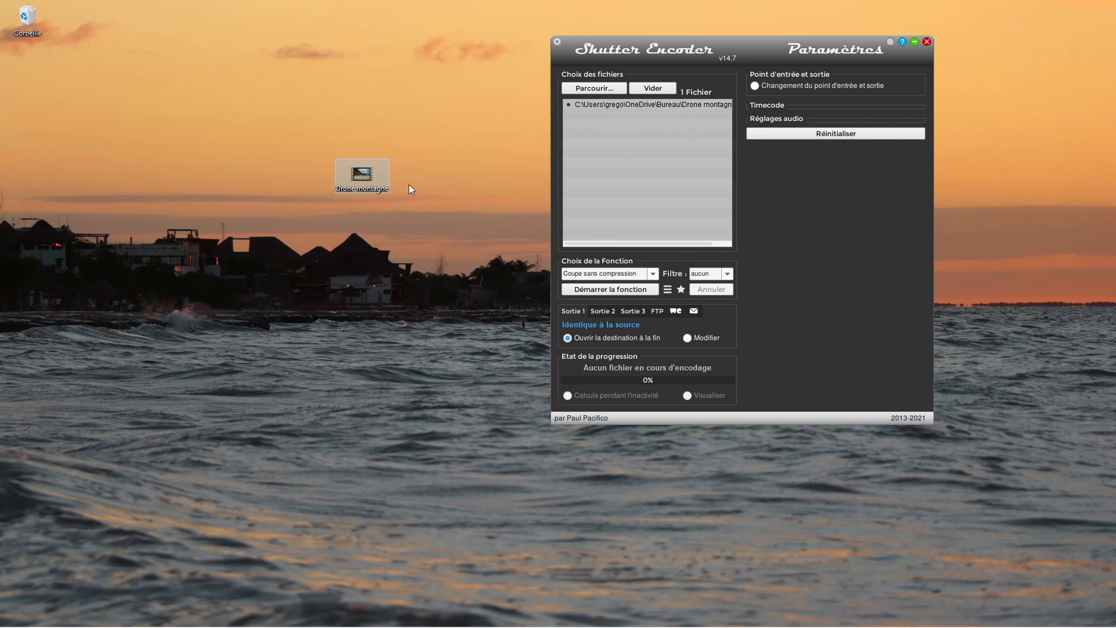
click(594, 88)
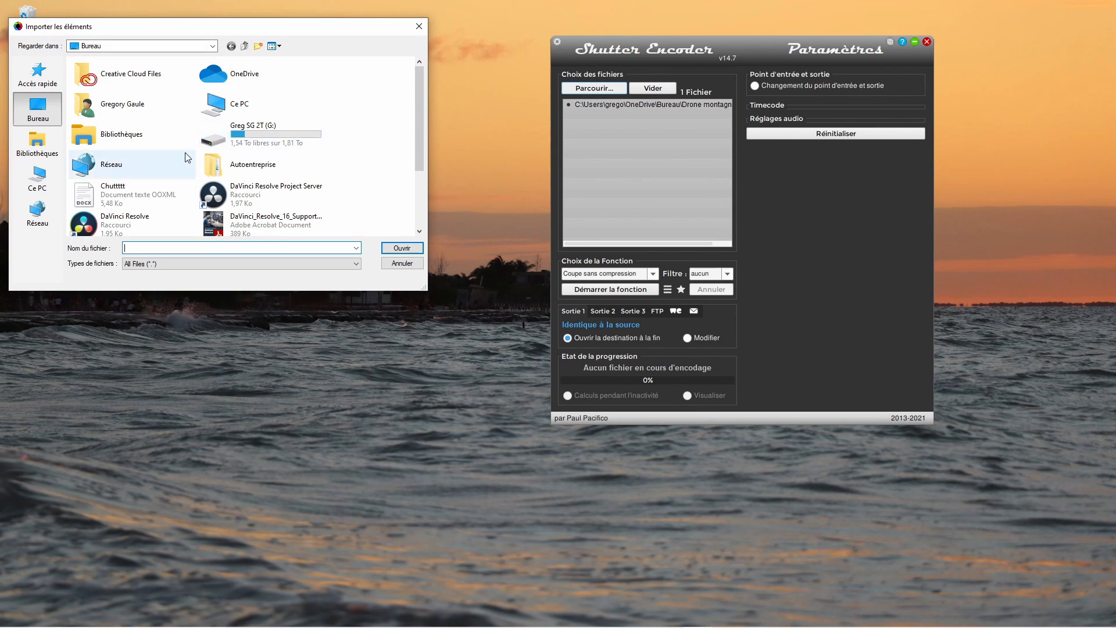
click(419, 27)
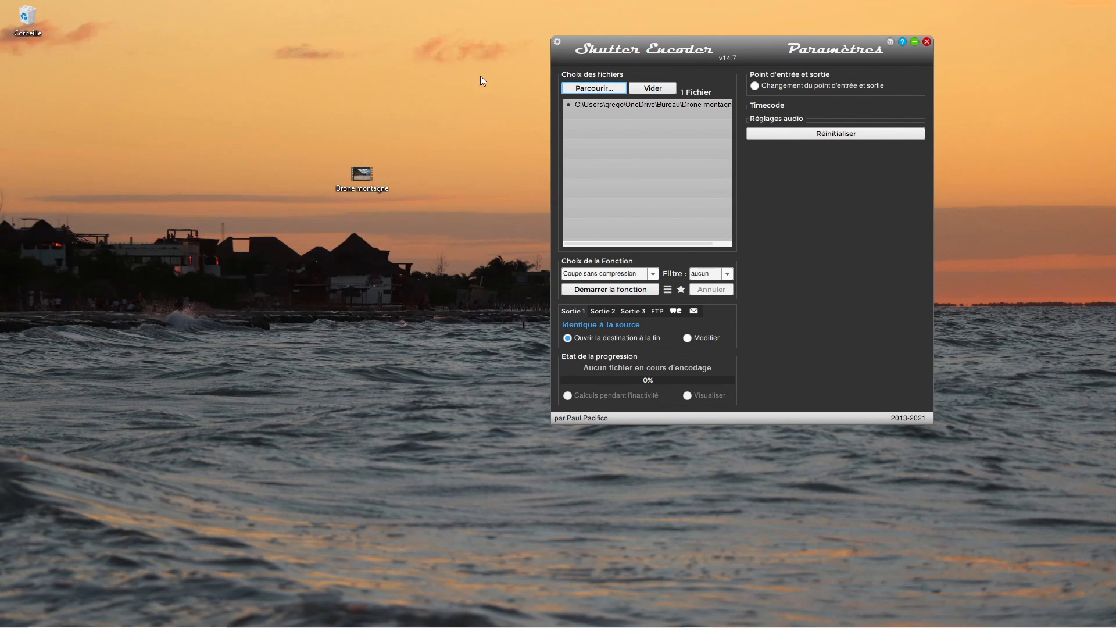
click(653, 88)
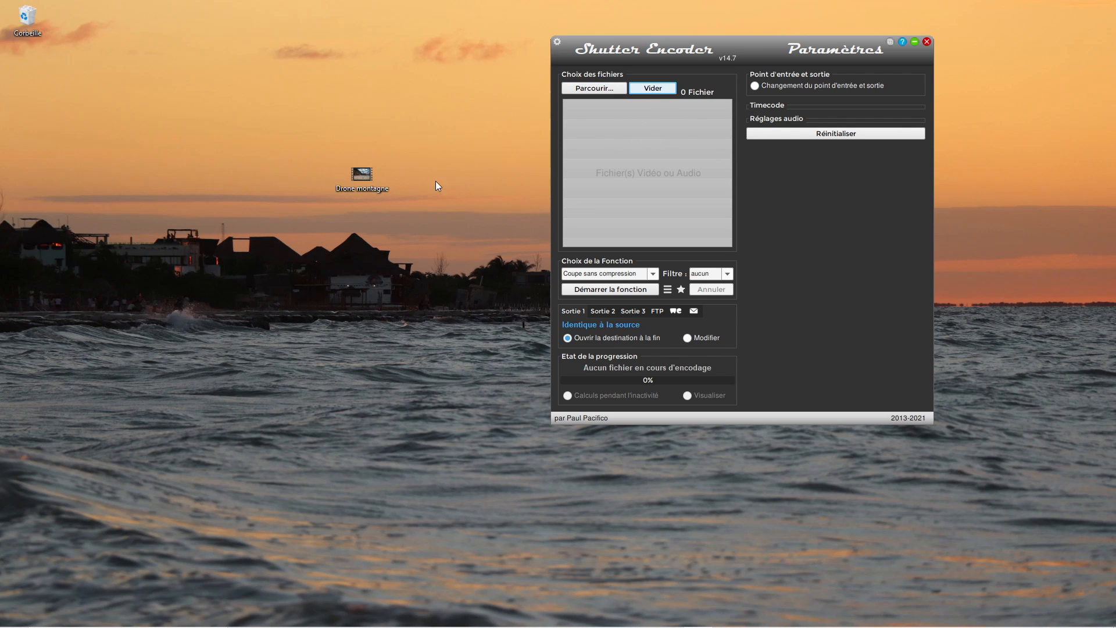
Step: Add the Drone montagne video from the desktop to the file list and choose Apple ProRes as the function
drag(363, 175, 620, 170)
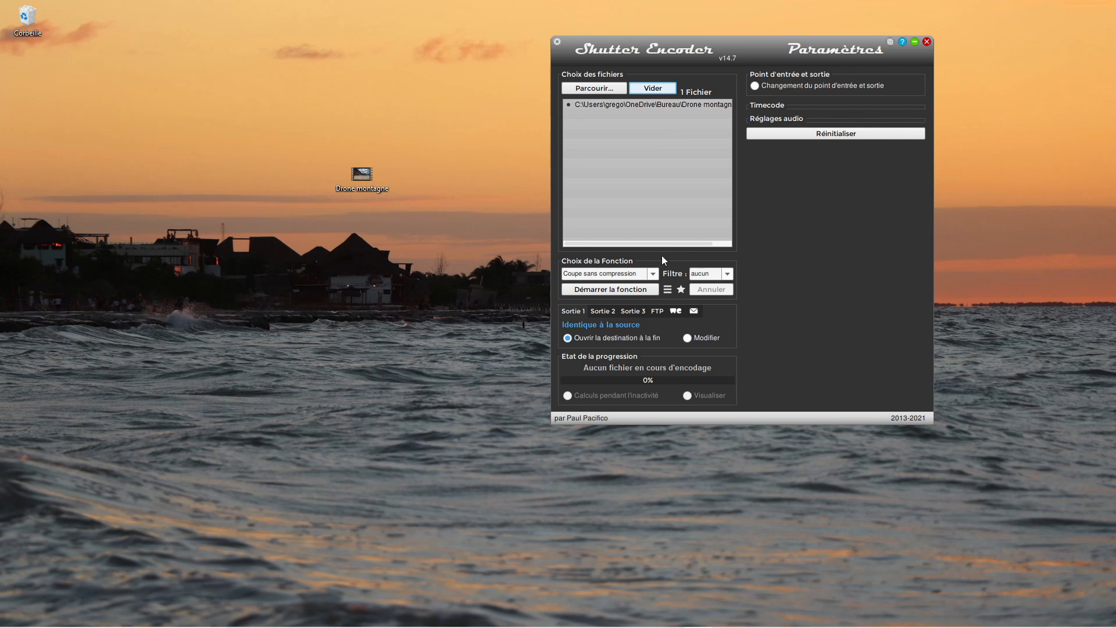
click(657, 274)
mouse_move(657, 269)
mouse_down()
mouse_move(654, 419)
mouse_move(643, 258)
mouse_up()
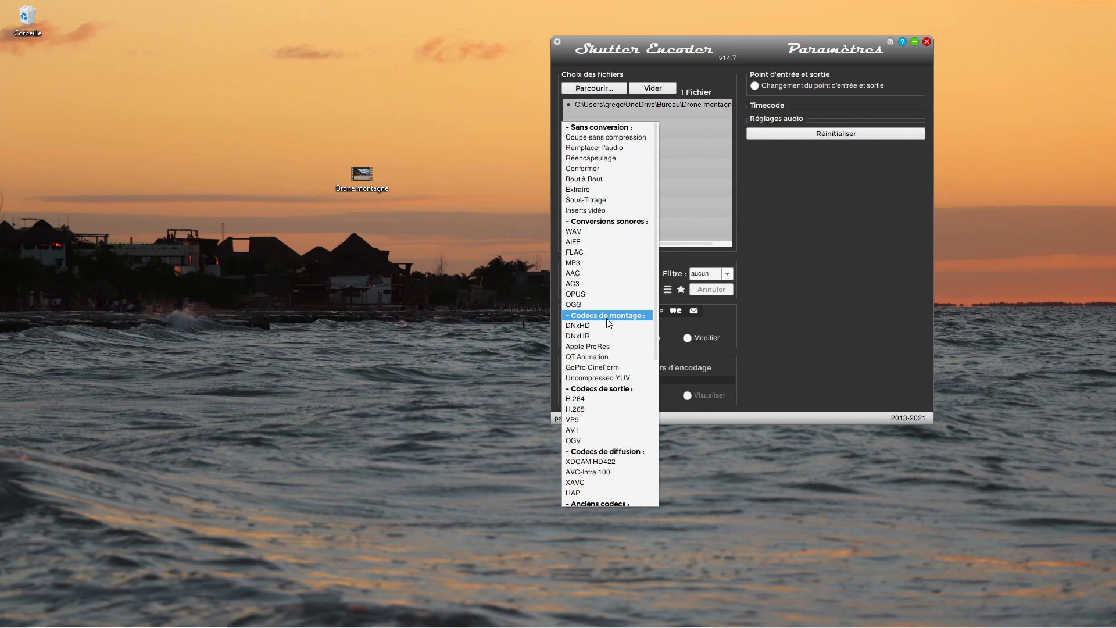
click(597, 347)
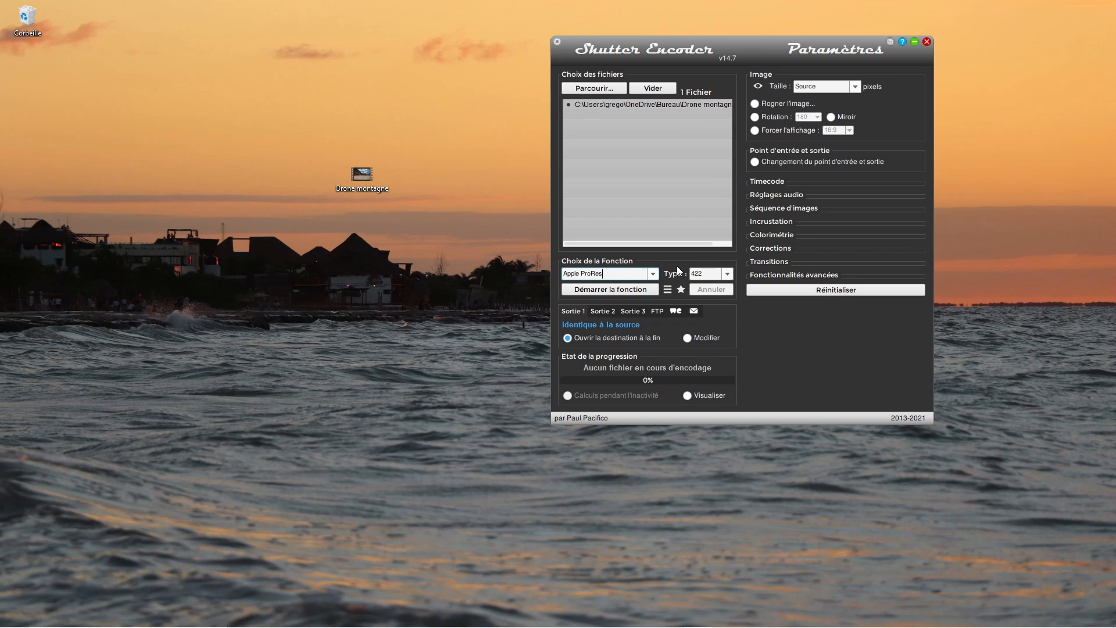
Step: Review the available types for Apple ProRes and DNxHD, and set the function back to Apple ProRes
click(728, 274)
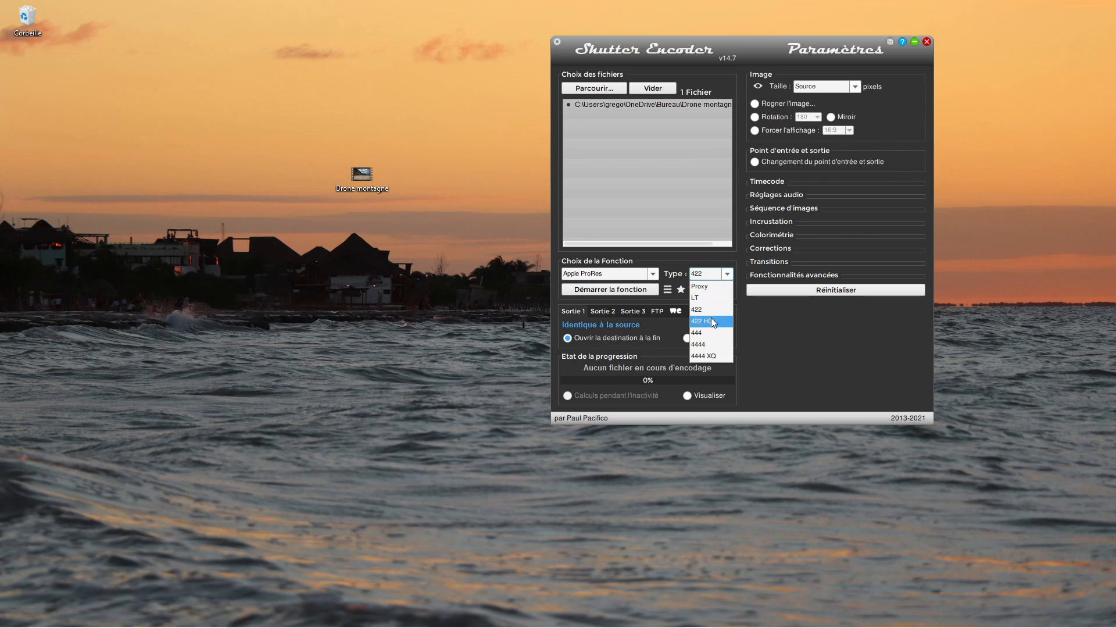
click(652, 273)
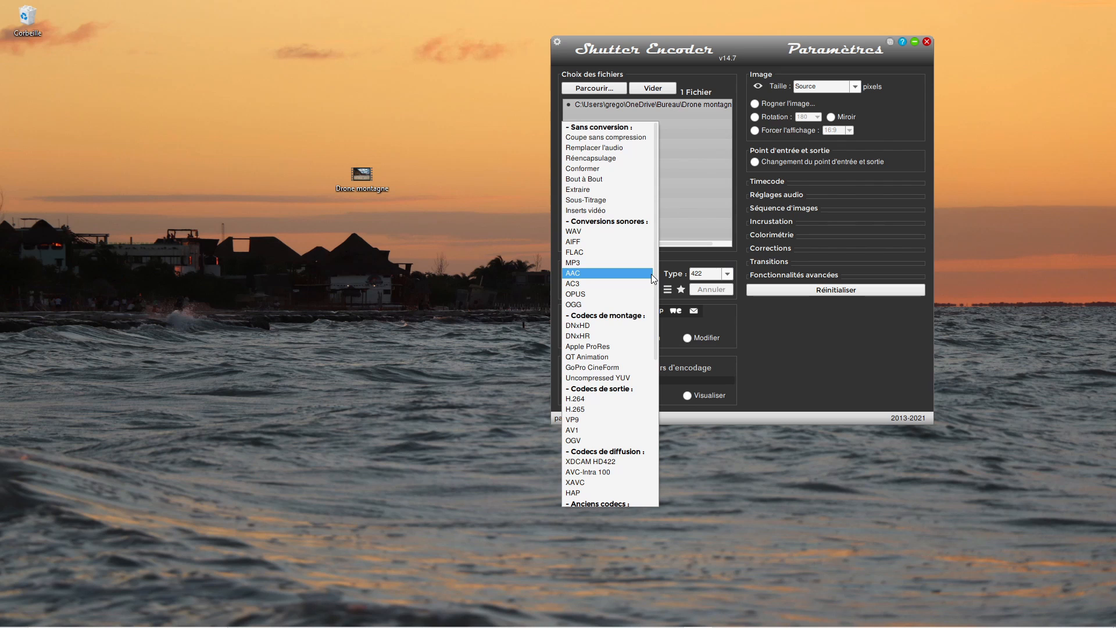
click(587, 325)
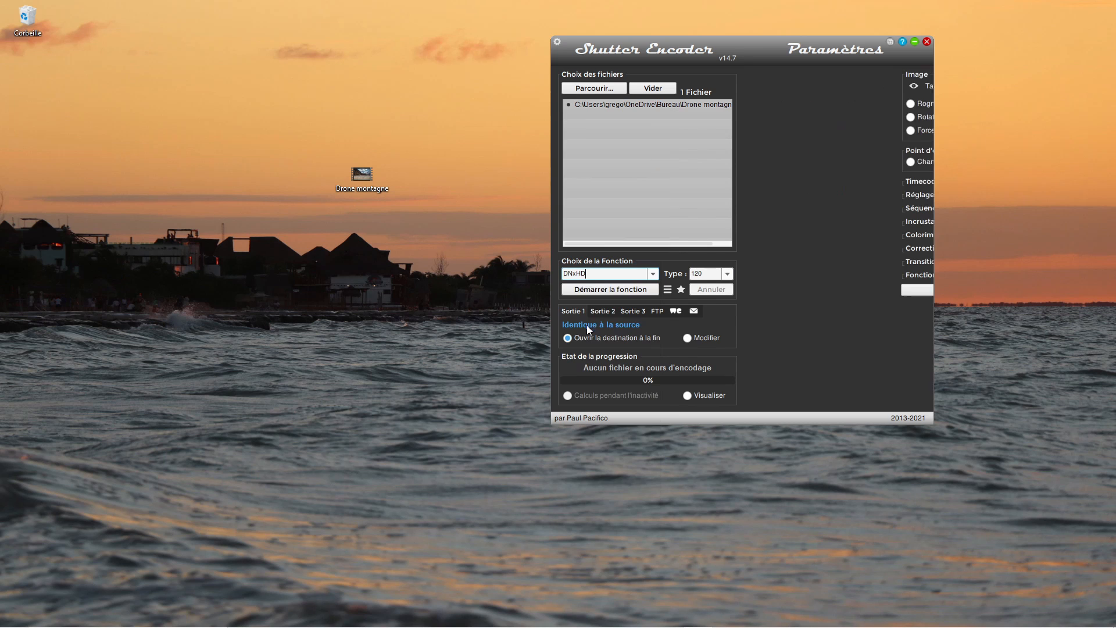
click(725, 276)
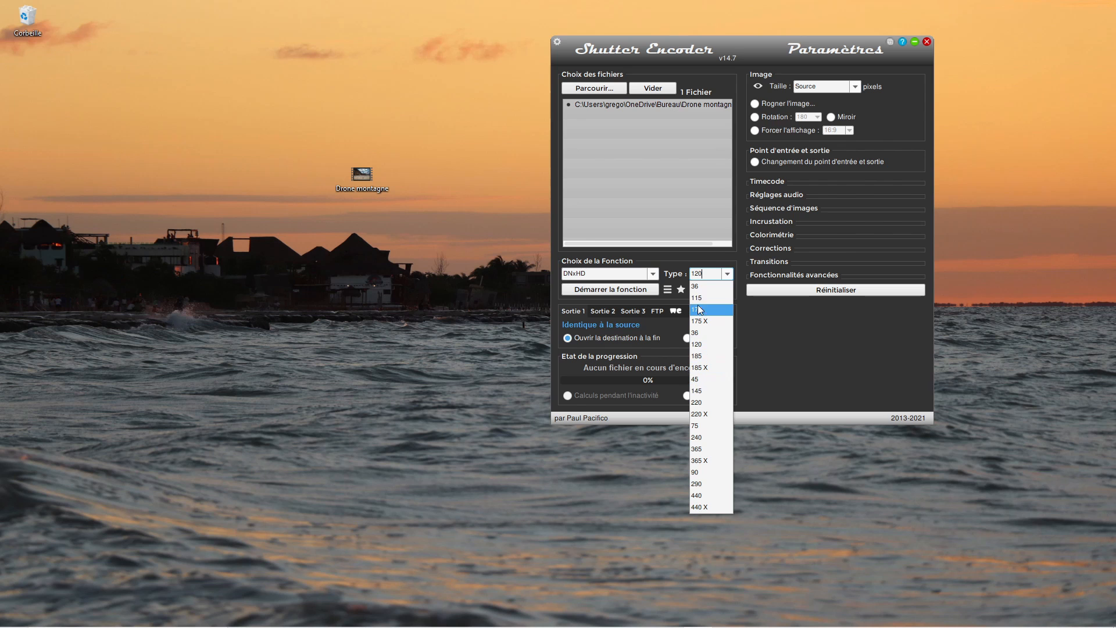
click(653, 274)
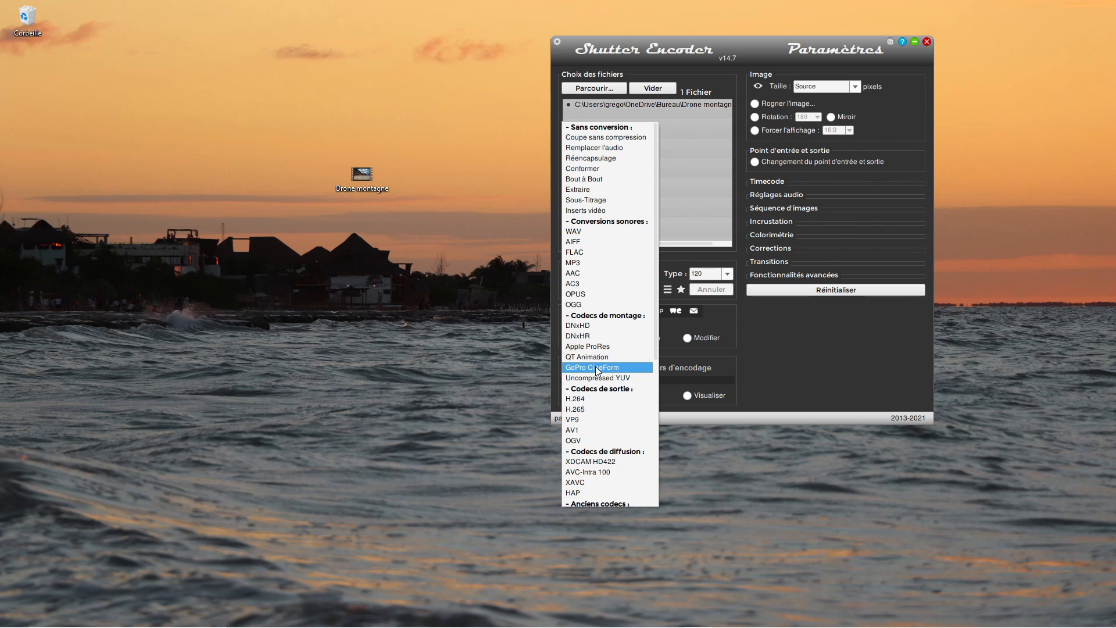
click(598, 346)
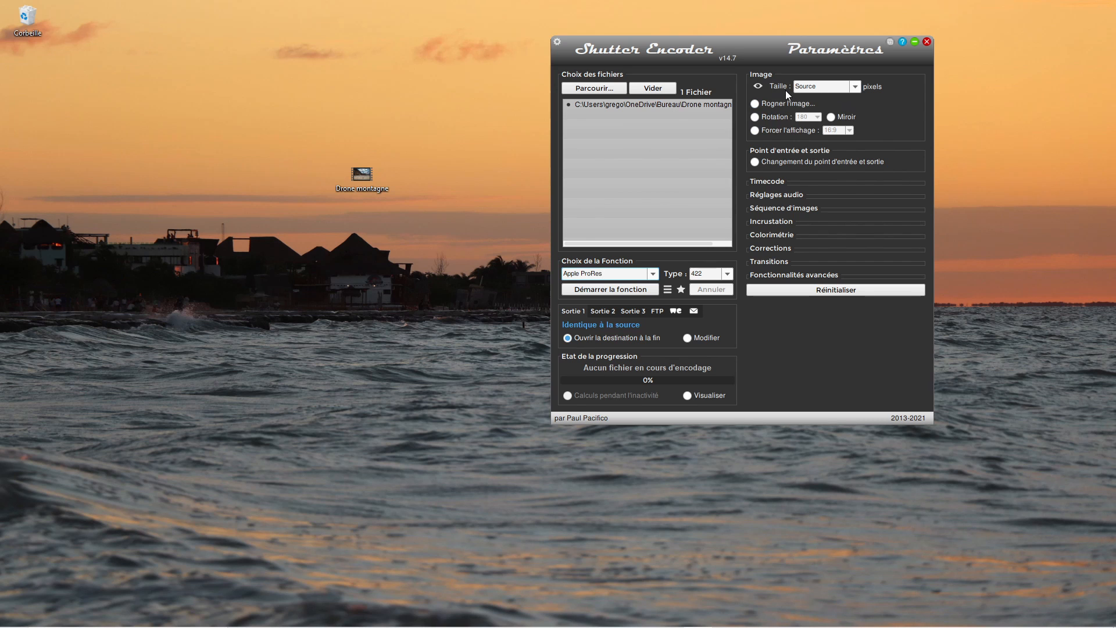
Step: Review the available image sizes, the timecode options and the audio track assignments for the Apple ProRes conversion
click(856, 87)
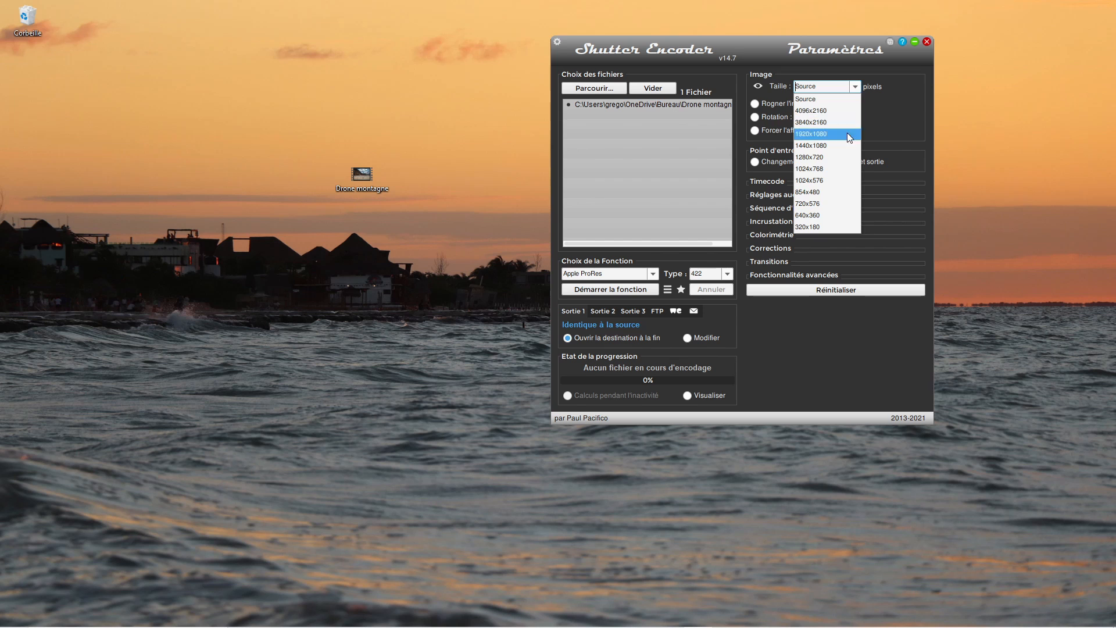
click(960, 103)
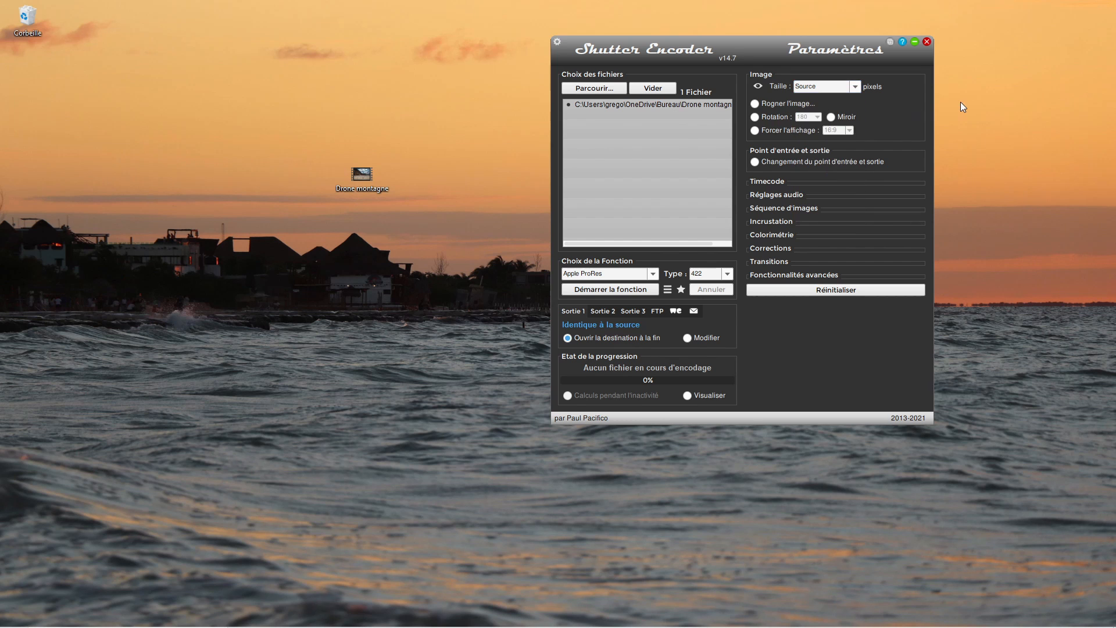
click(766, 182)
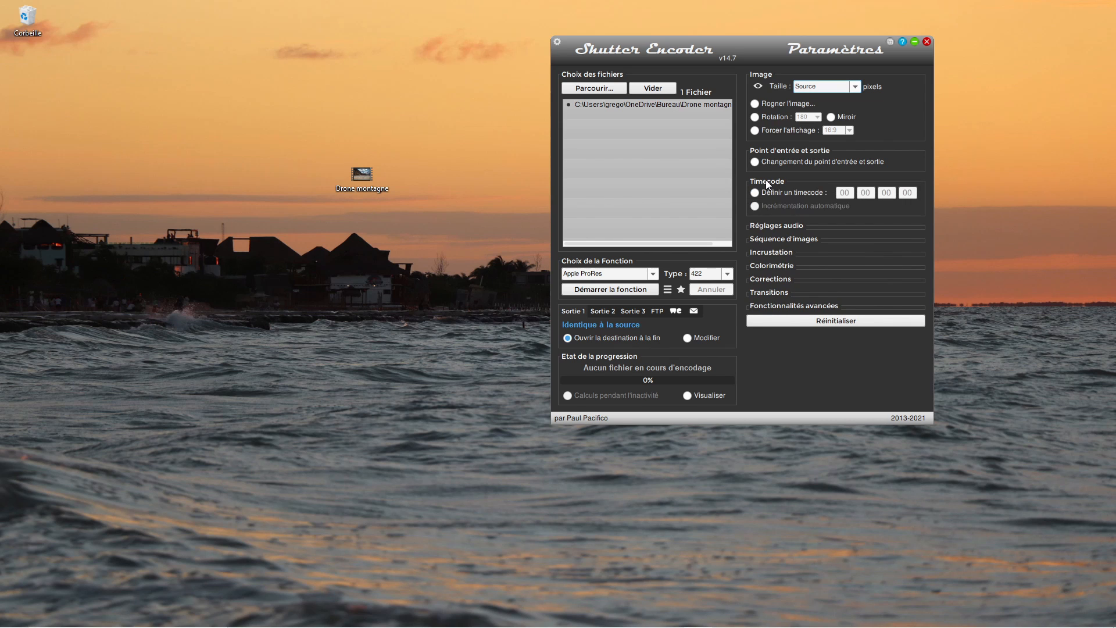
click(765, 180)
click(772, 194)
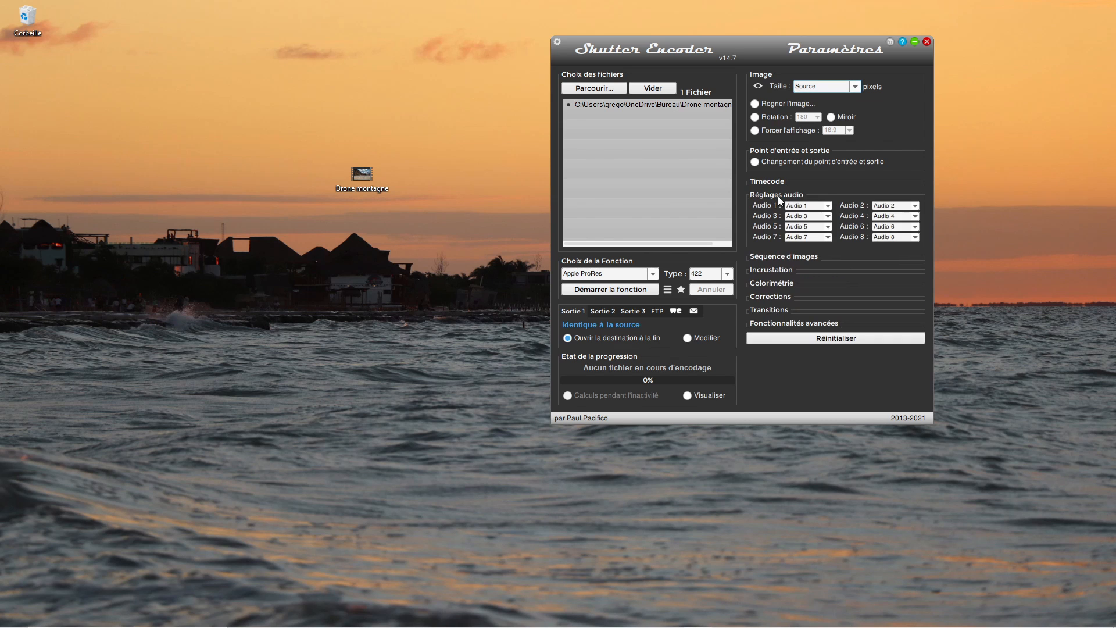
click(827, 206)
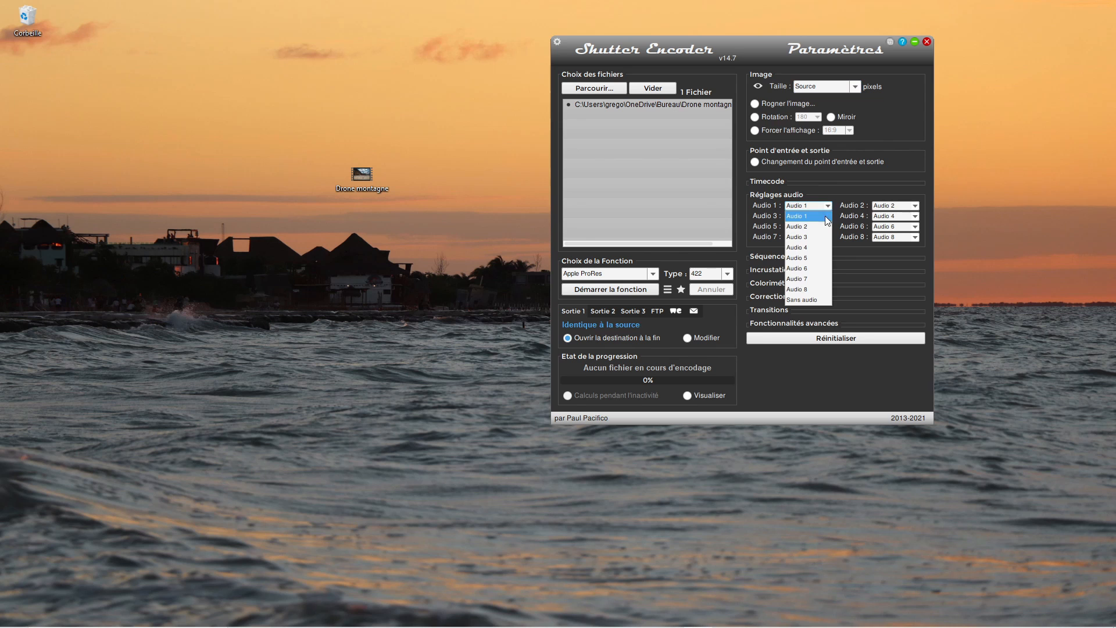
click(779, 194)
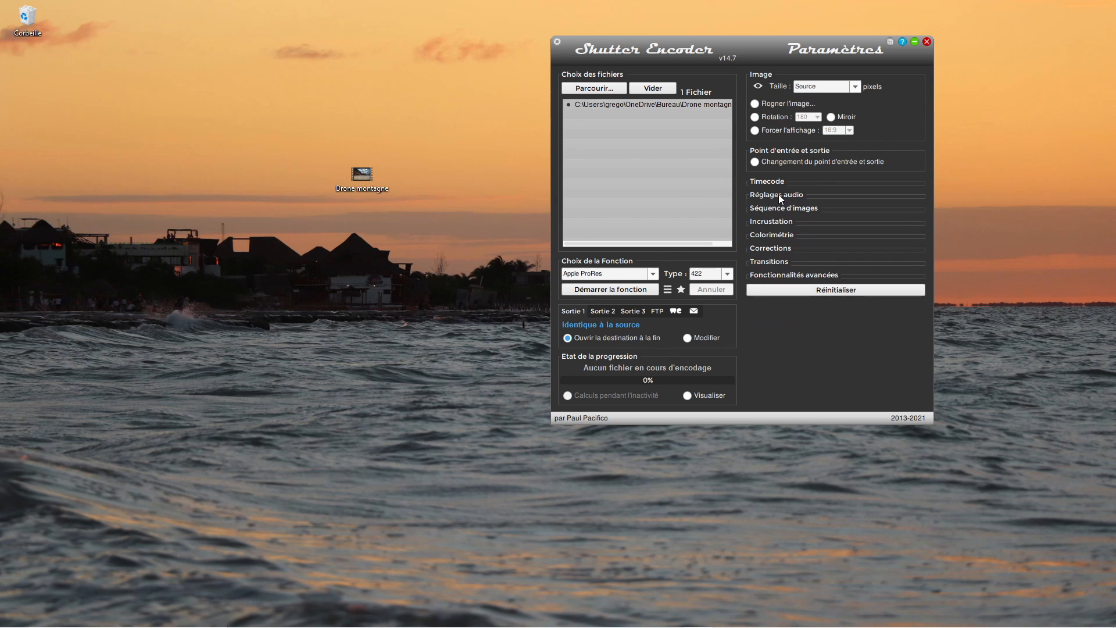
Step: Examine the image sequence, overlay and colorimetry settings for the Apple ProRes conversion, collapsing each section again
click(785, 208)
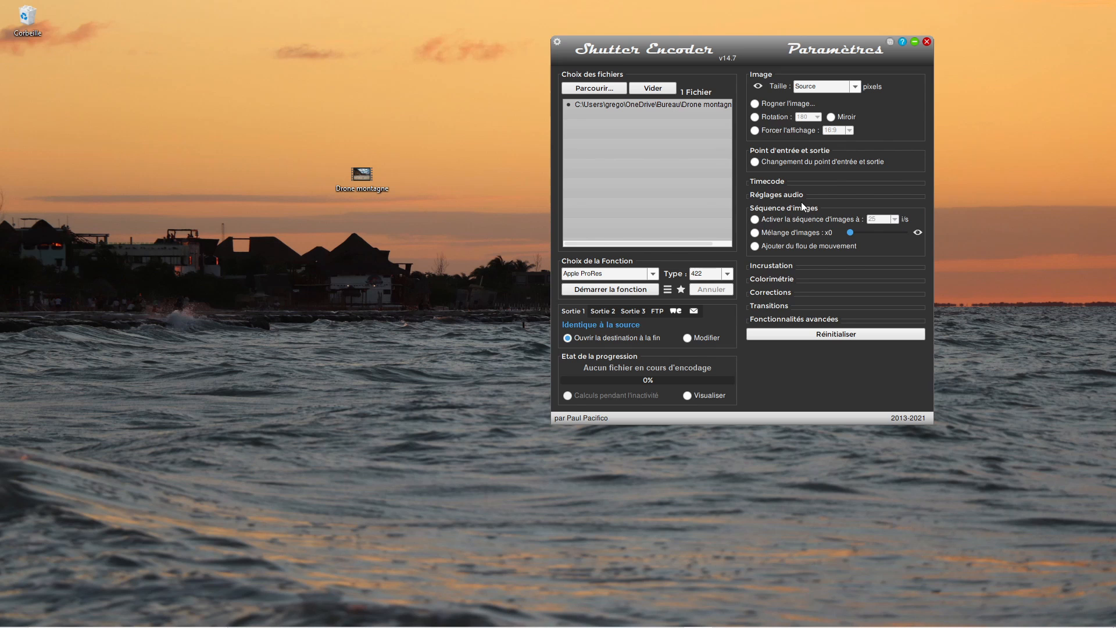
click(777, 211)
click(777, 224)
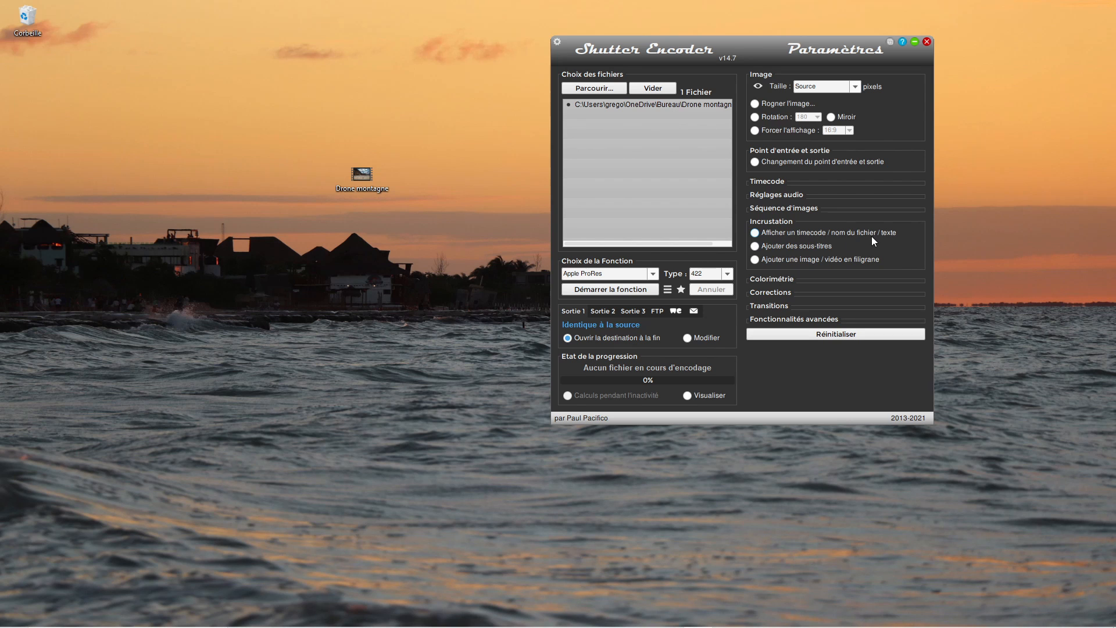
click(769, 220)
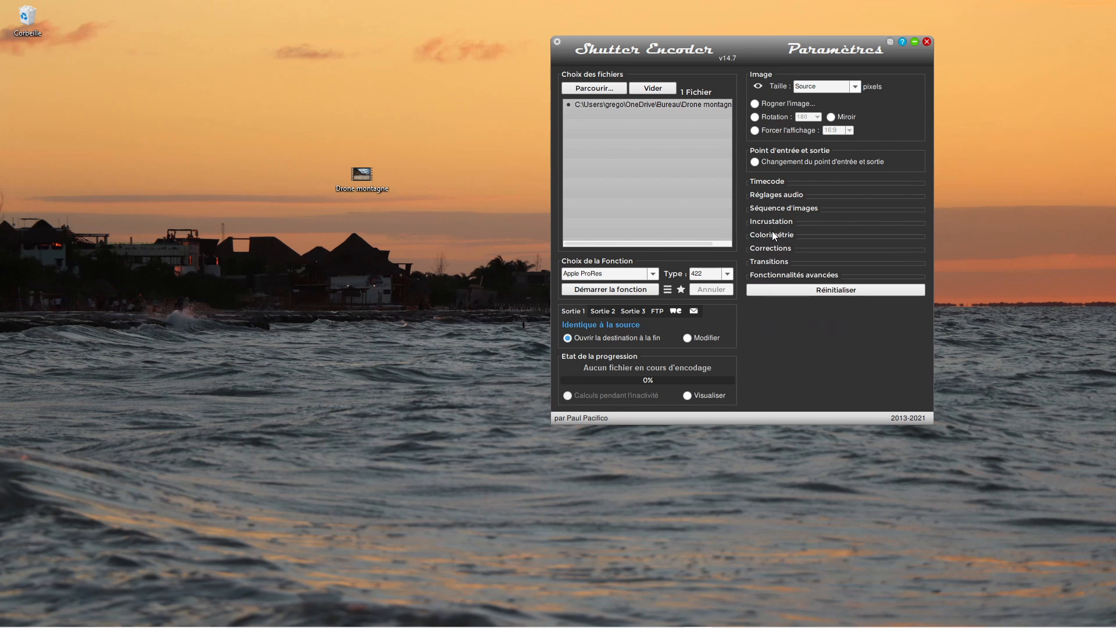
click(771, 233)
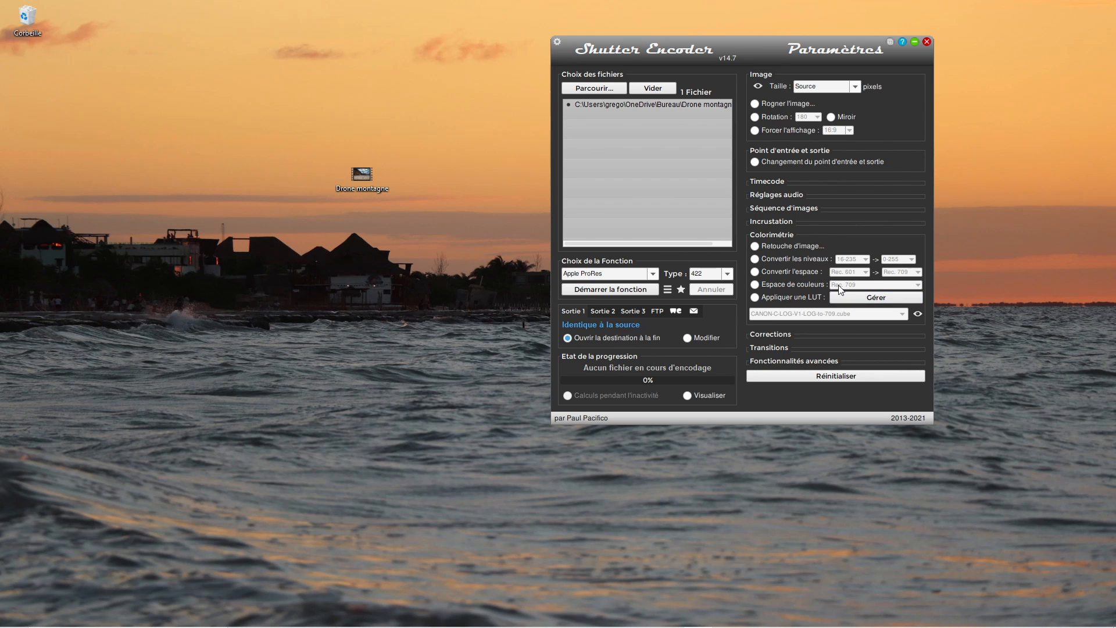
click(780, 235)
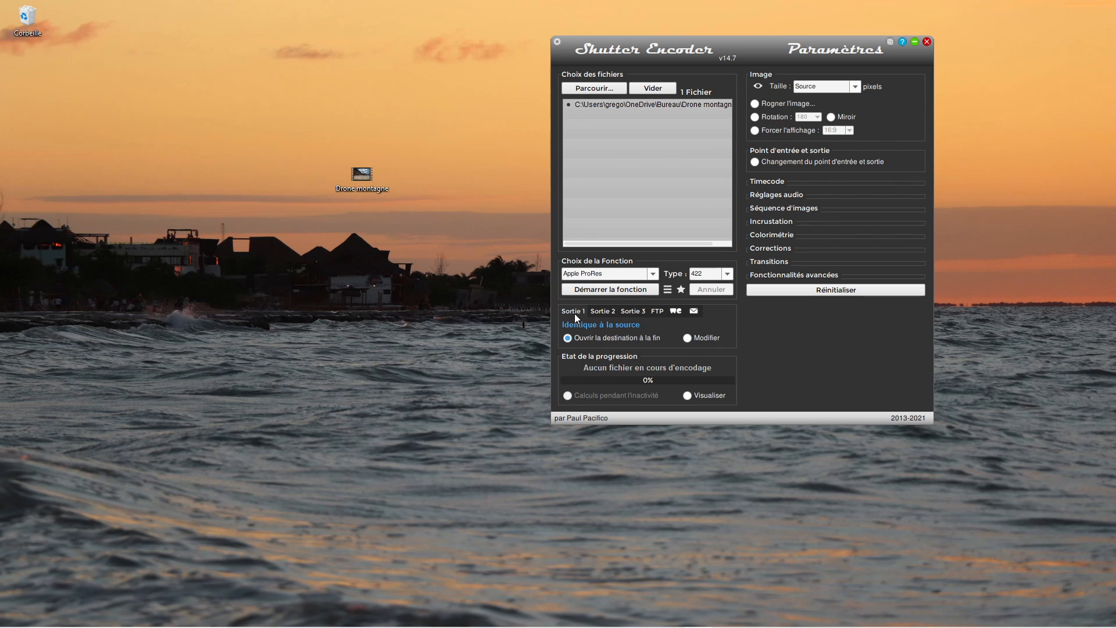
Step: Look through the three output destinations and the destination folder chooser, leaving the output location identical to the source
click(603, 312)
click(631, 312)
click(576, 315)
click(687, 338)
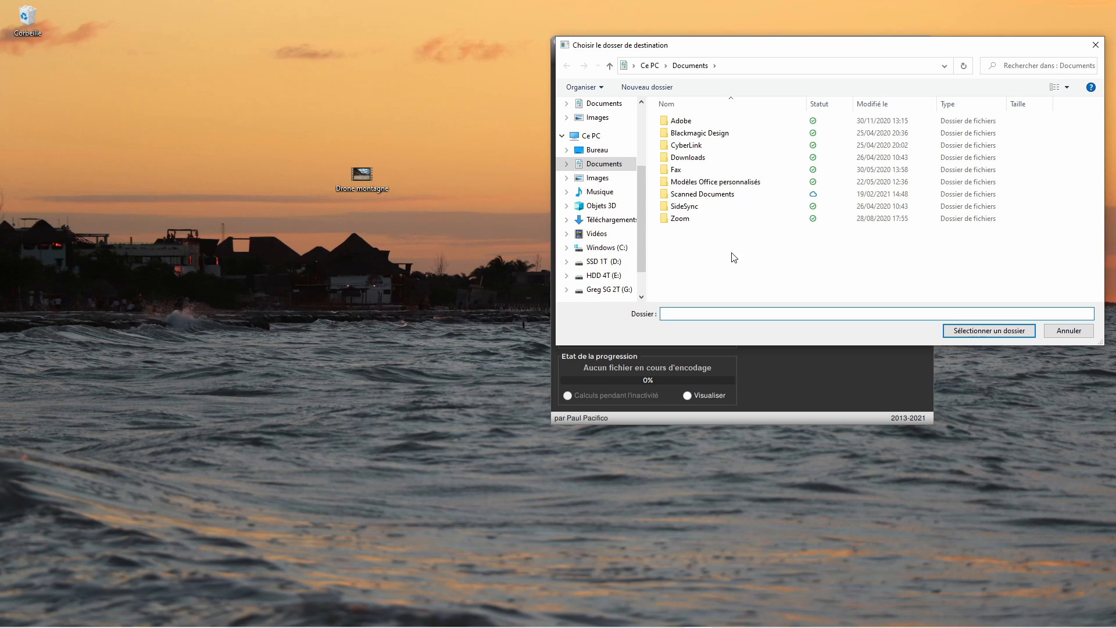
click(1066, 331)
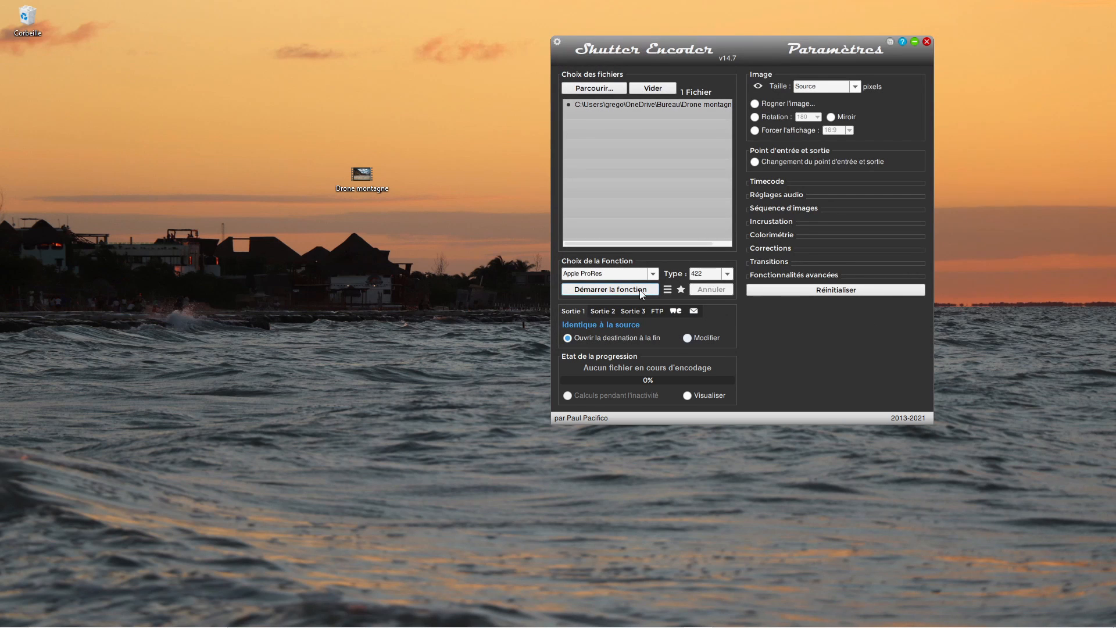
Step: Convert the Drone montagne video to Apple ProRes 422 and place the converted file below the original on the desktop
click(610, 289)
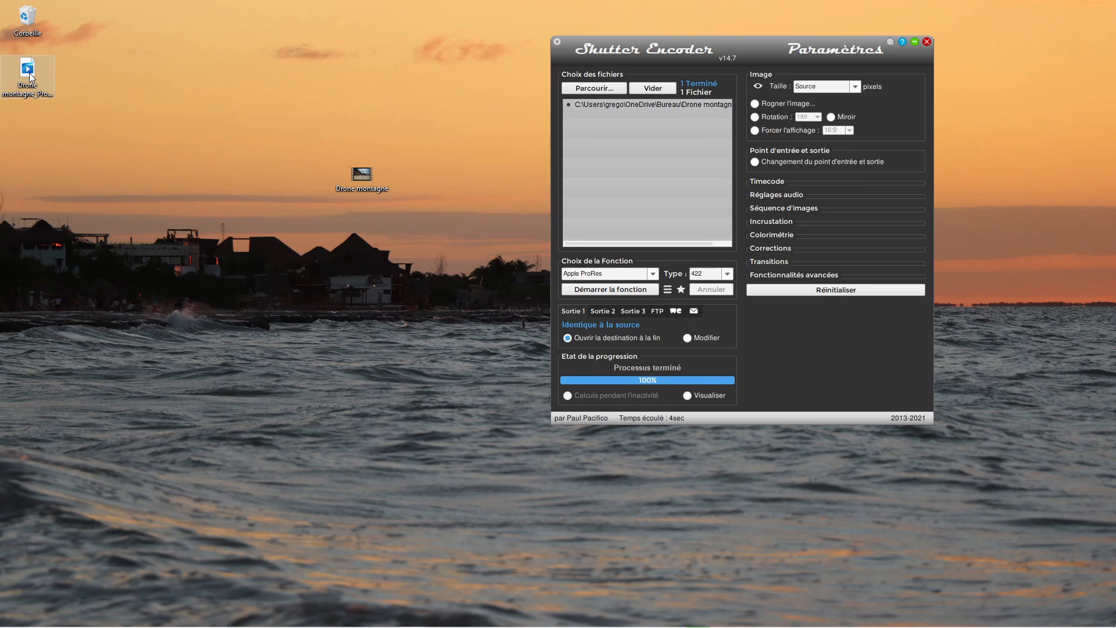
drag(29, 72, 393, 249)
click(422, 246)
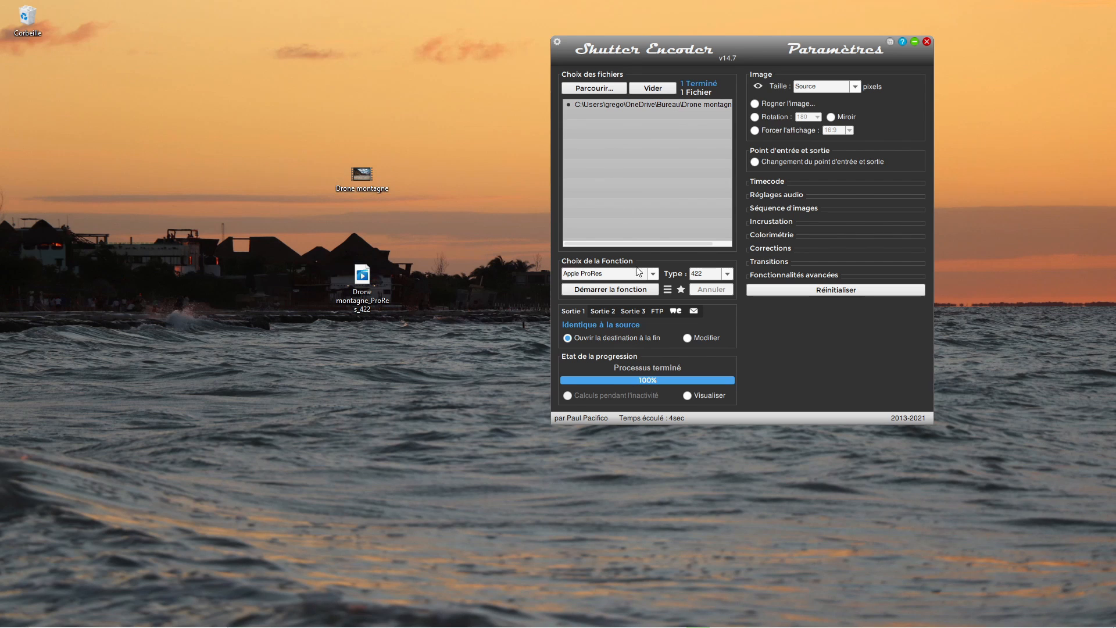
Step: Browse the full list of functions, choose Normalisation audio, and review its available LUFS levels
click(652, 276)
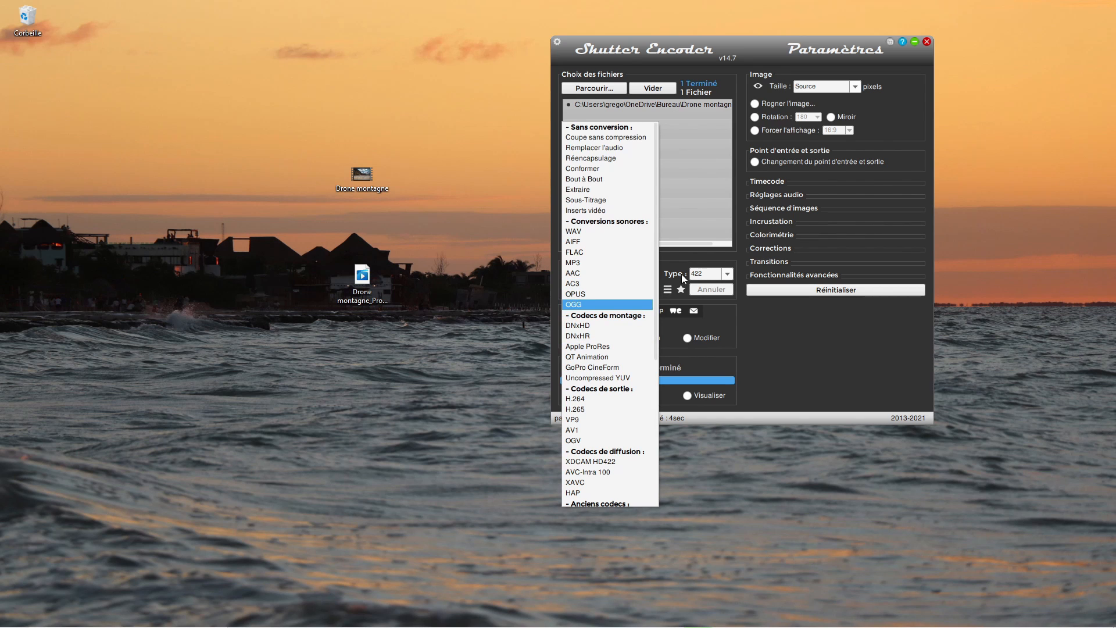
click(725, 326)
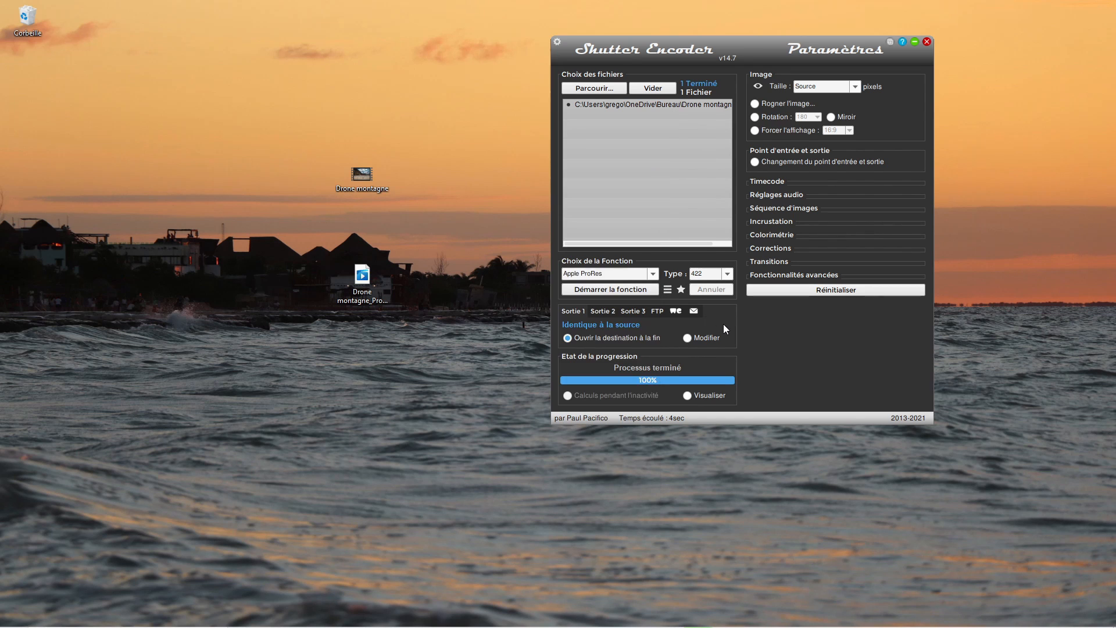
click(652, 276)
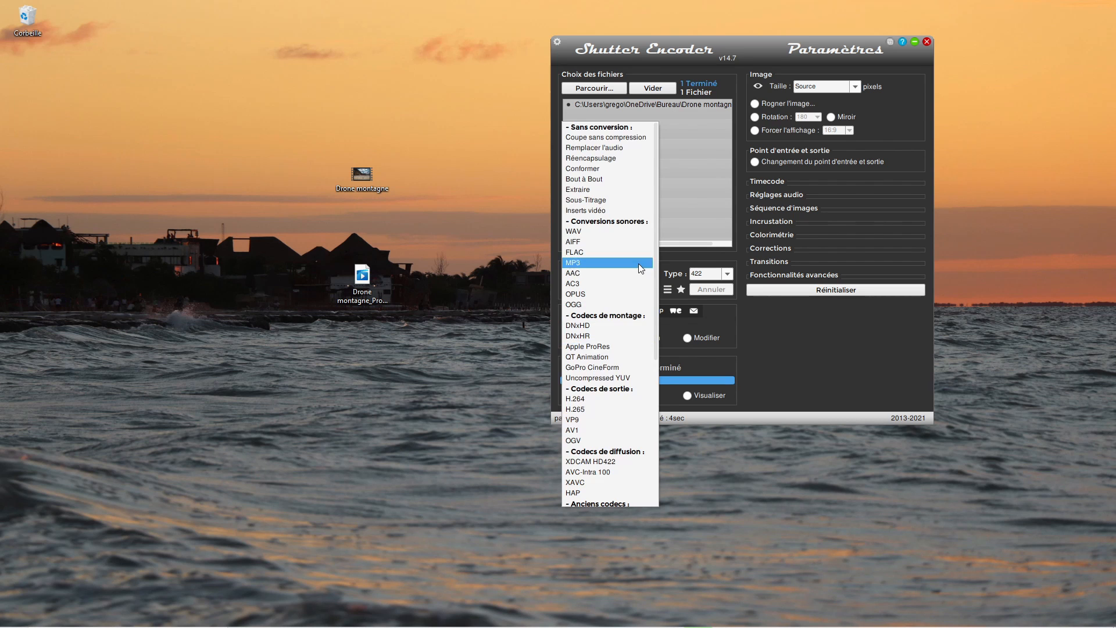
scroll(636, 268, down, 4)
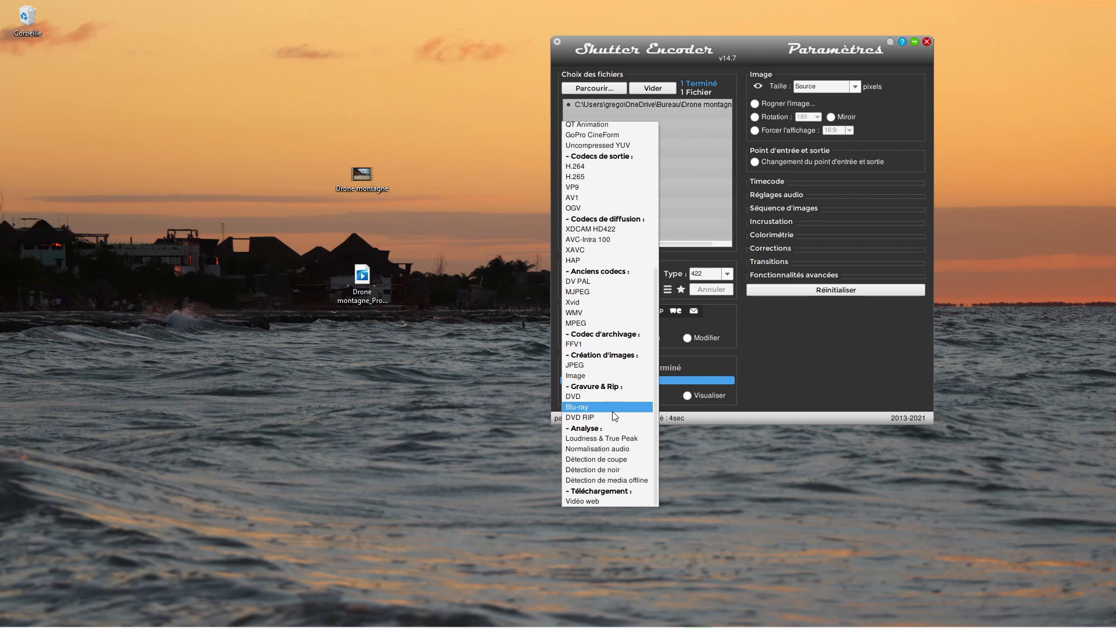
click(605, 447)
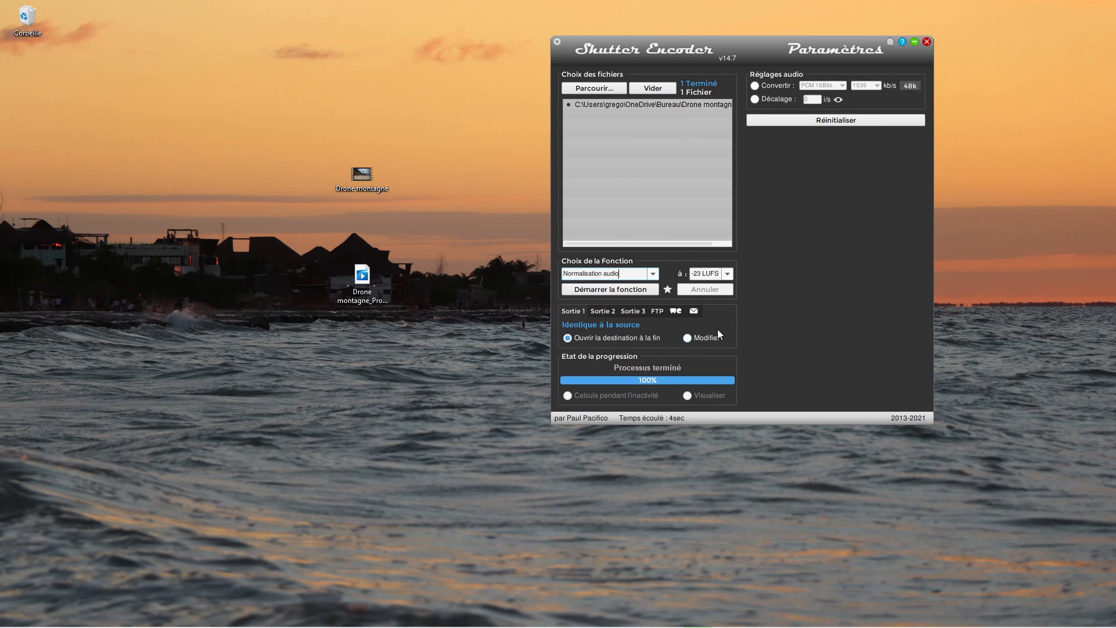
click(728, 274)
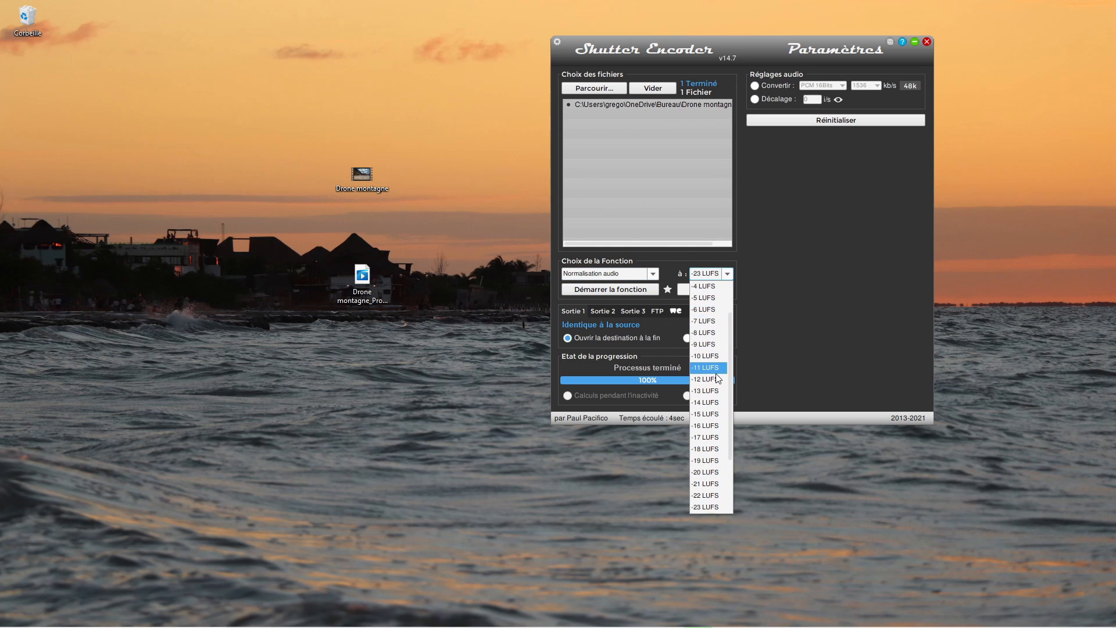
click(519, 252)
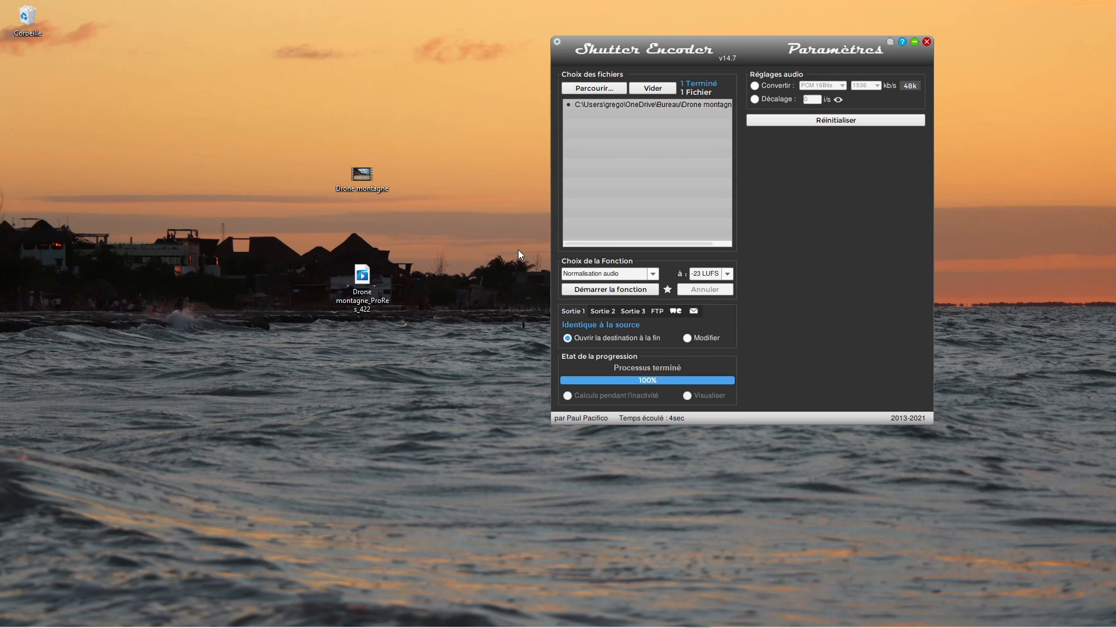